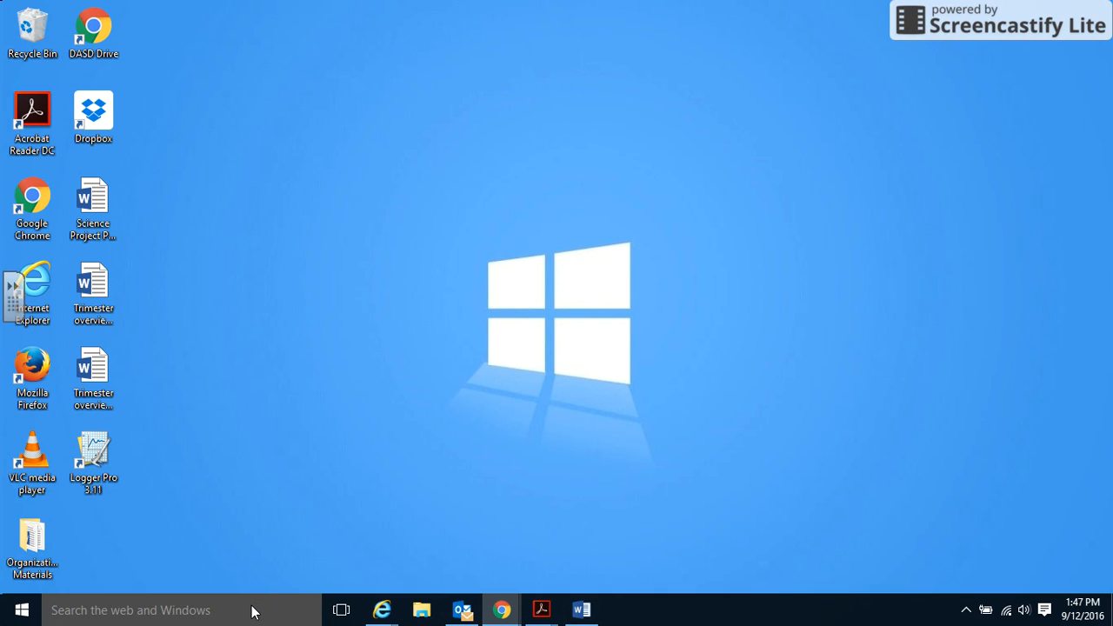
# Step: Find and launch Logger Pro 3.11
pyautogui.click(253, 612)
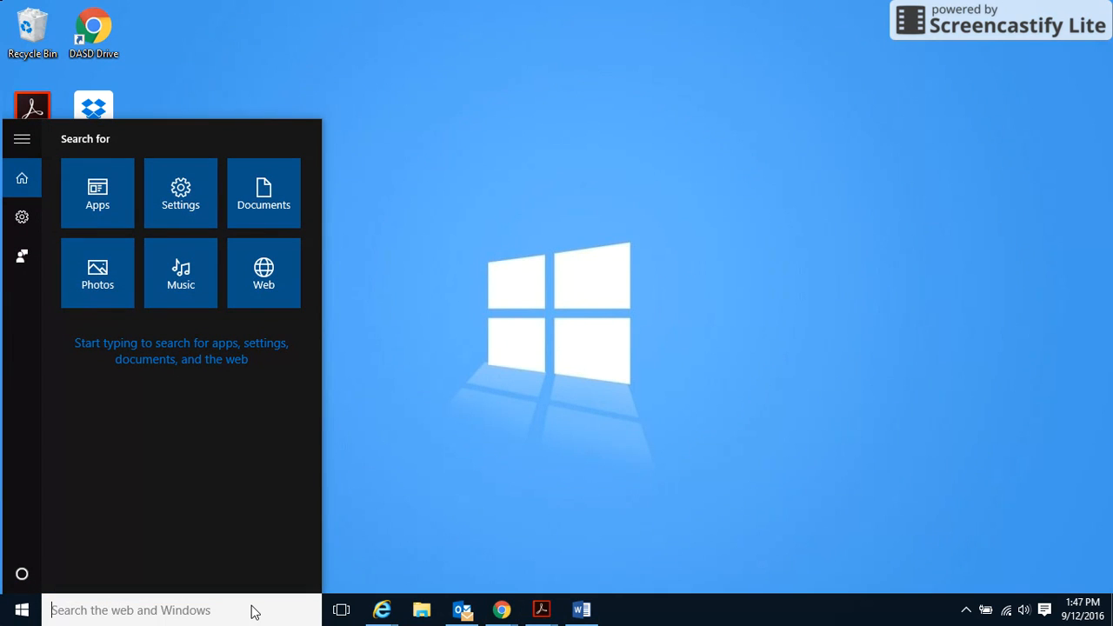
pyautogui.write('logger')
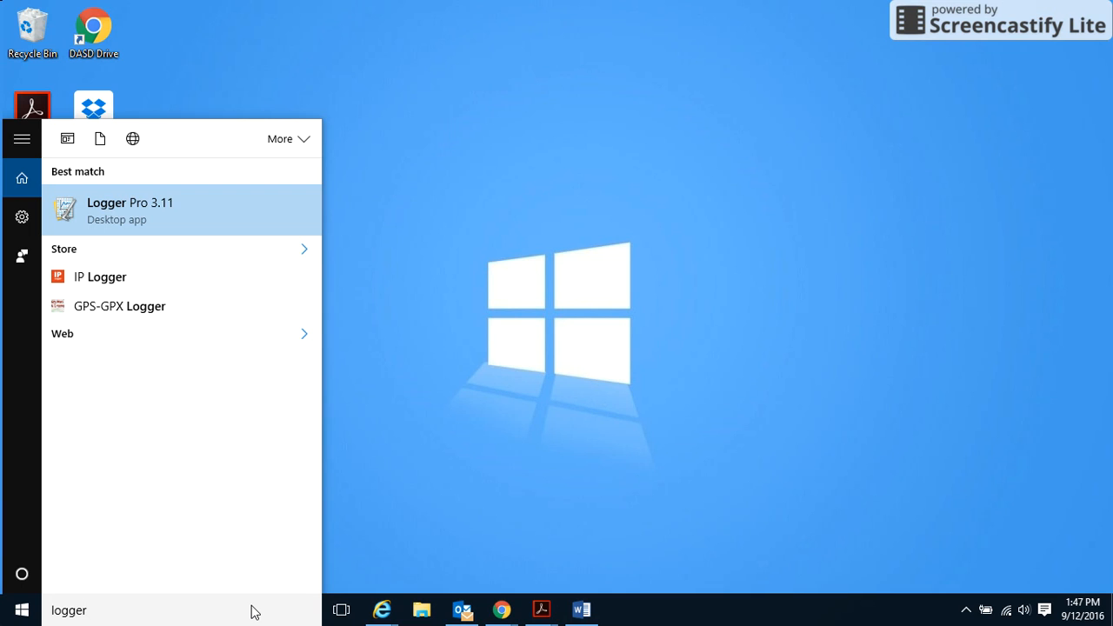
pyautogui.click(240, 232)
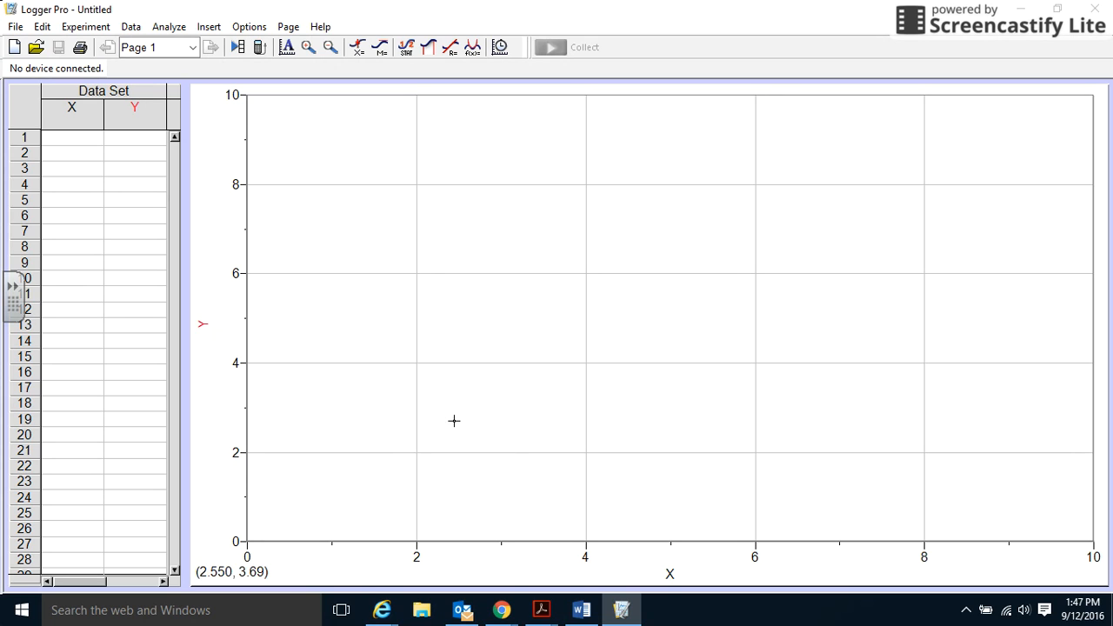
# Step: Widen the data table so it has room for more columns beside the existing X and Y
pyautogui.click(90, 139)
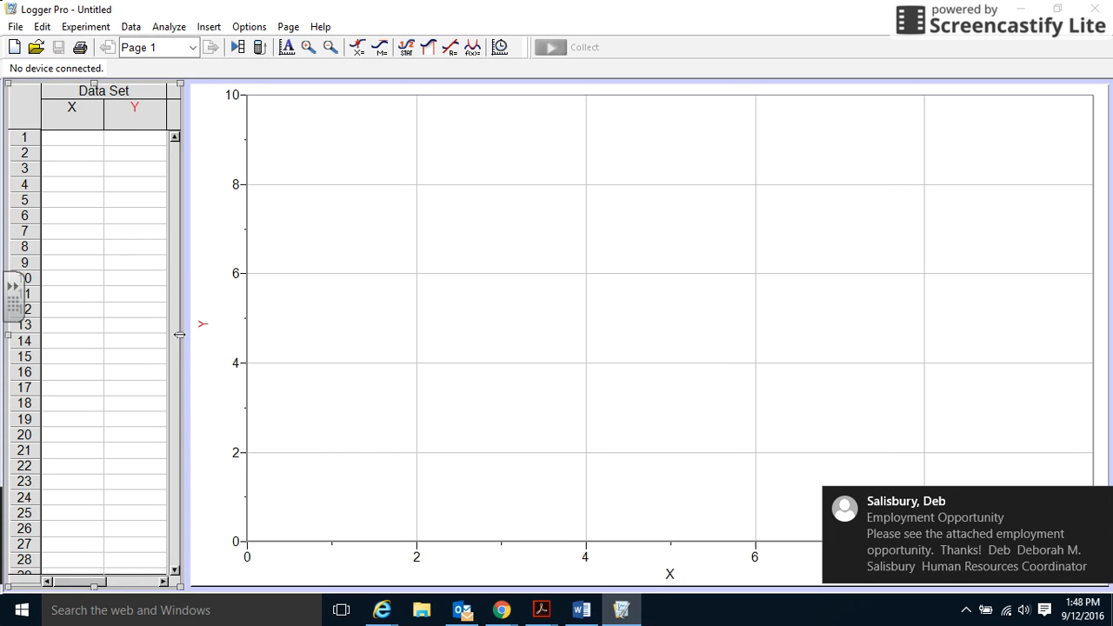
pyautogui.moveTo(180, 334); pyautogui.dragTo(319, 337)
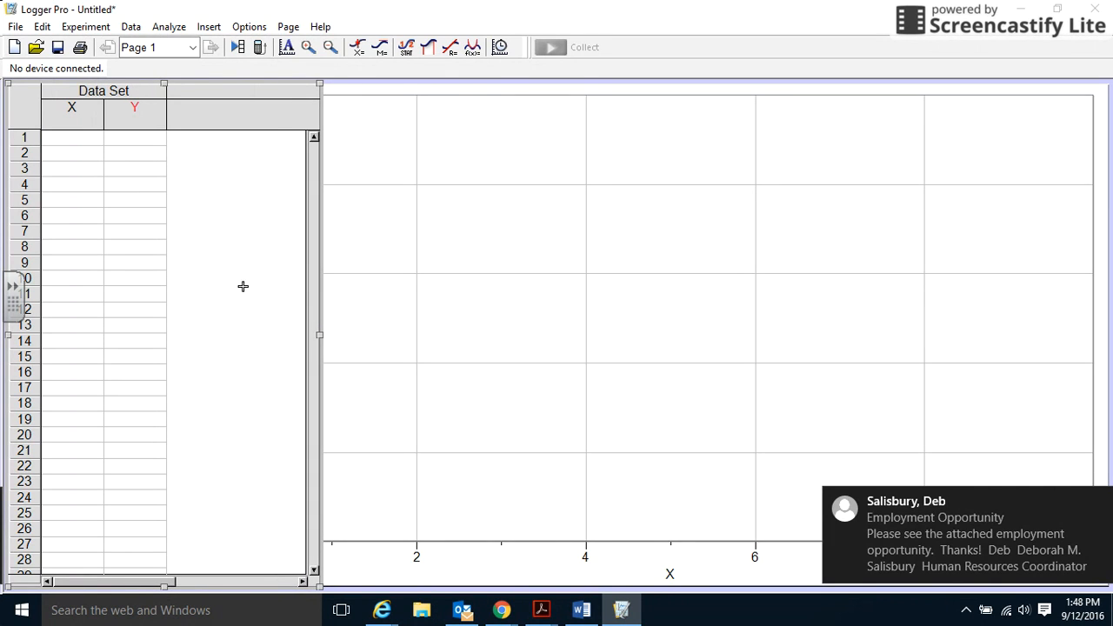
pyautogui.rightClick(207, 121)
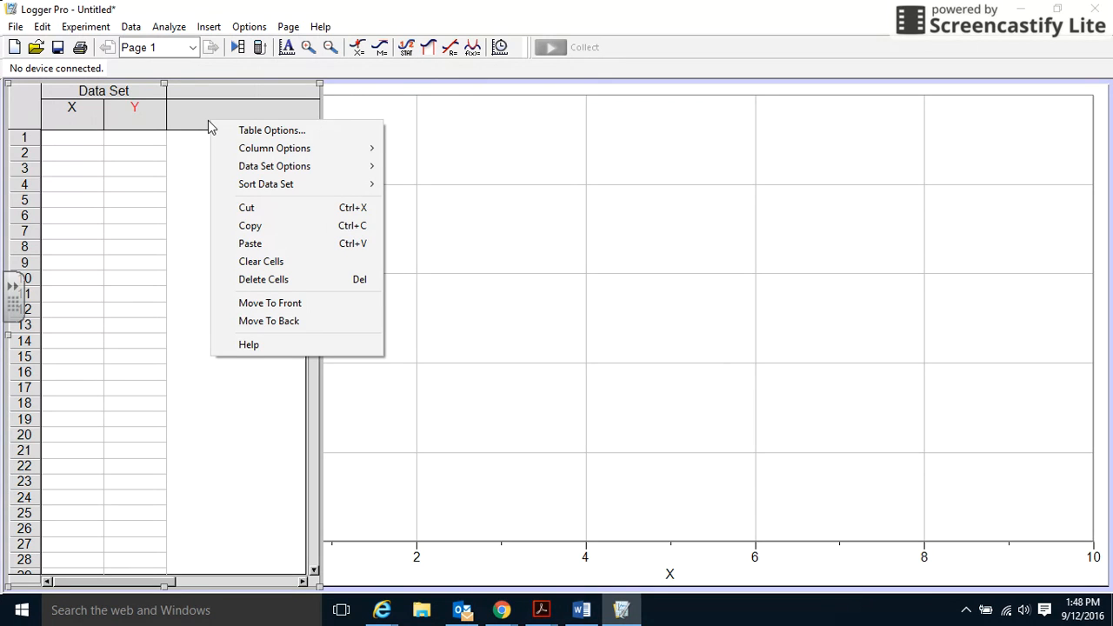
pyautogui.moveTo(240, 170)
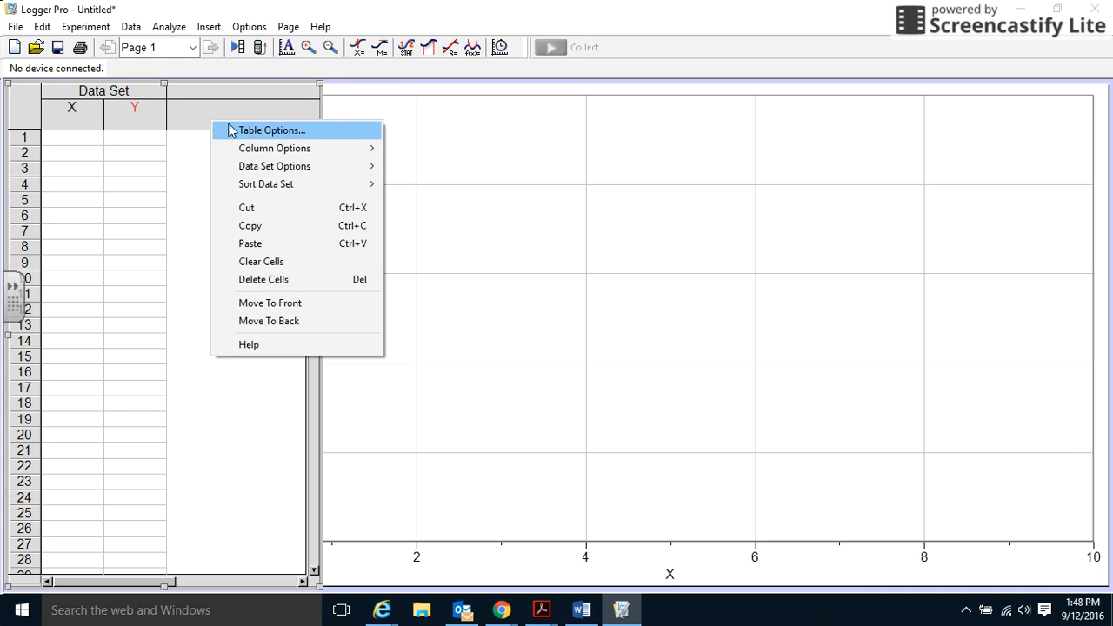
pyautogui.click(191, 117)
# Step: Add a second data set to the table
pyautogui.click(129, 27)
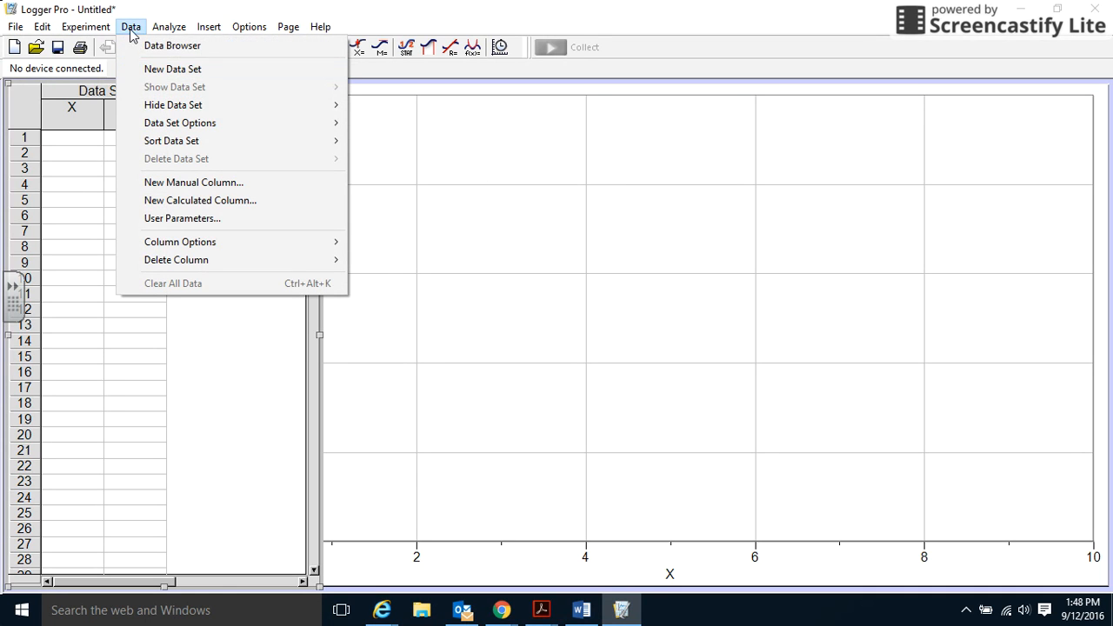
pyautogui.click(130, 28)
pyautogui.click(131, 27)
pyautogui.click(141, 69)
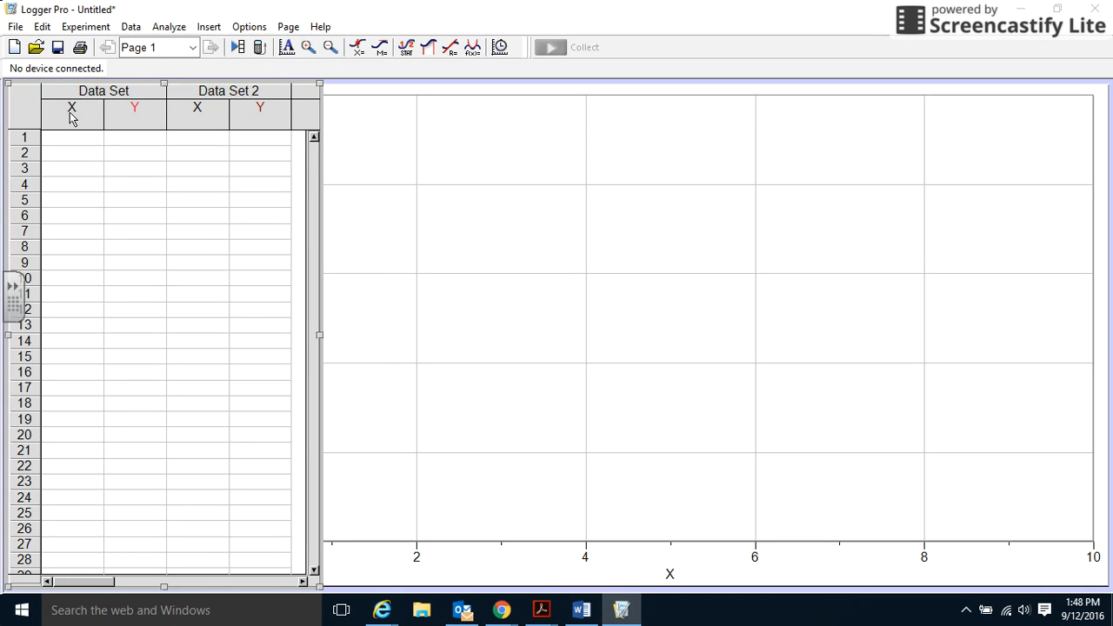
pyautogui.rightClick(71, 113)
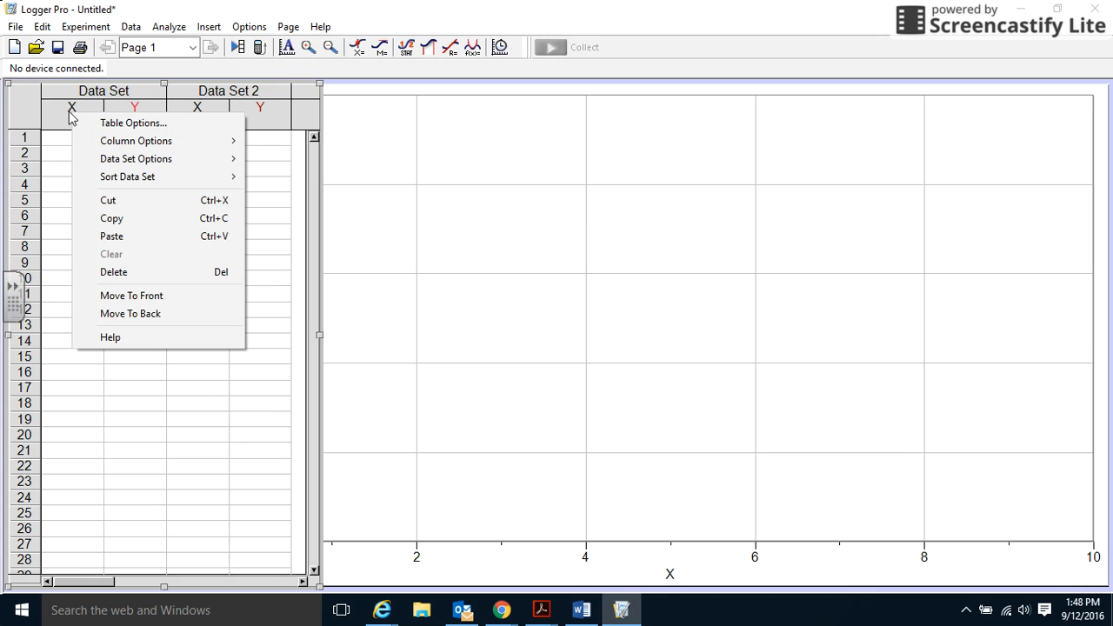
pyautogui.moveTo(87, 167)
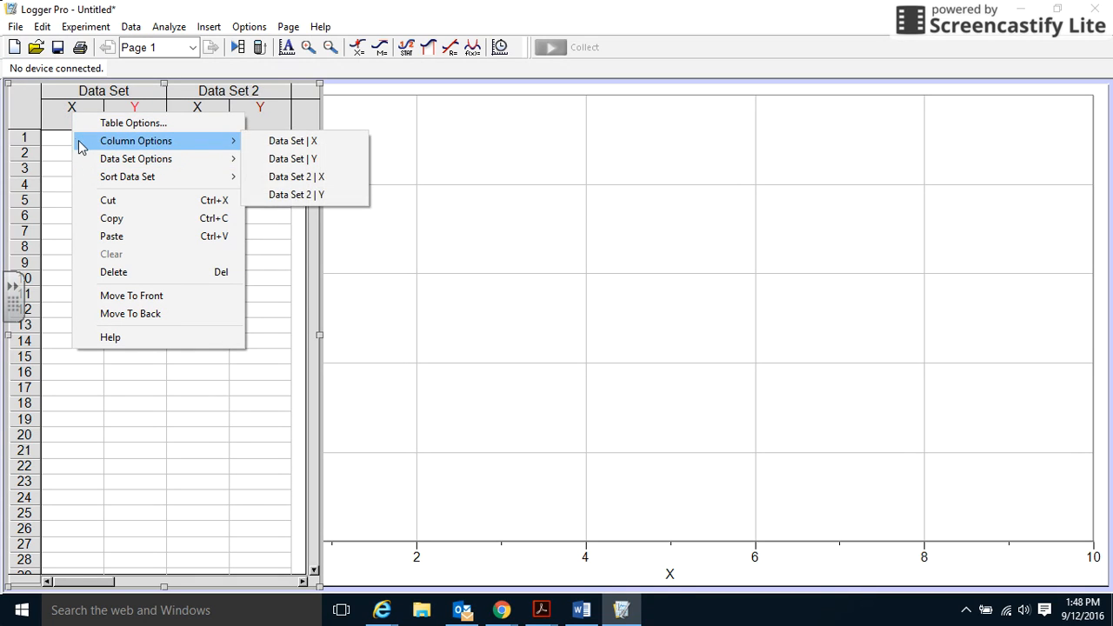
pyautogui.click(94, 124)
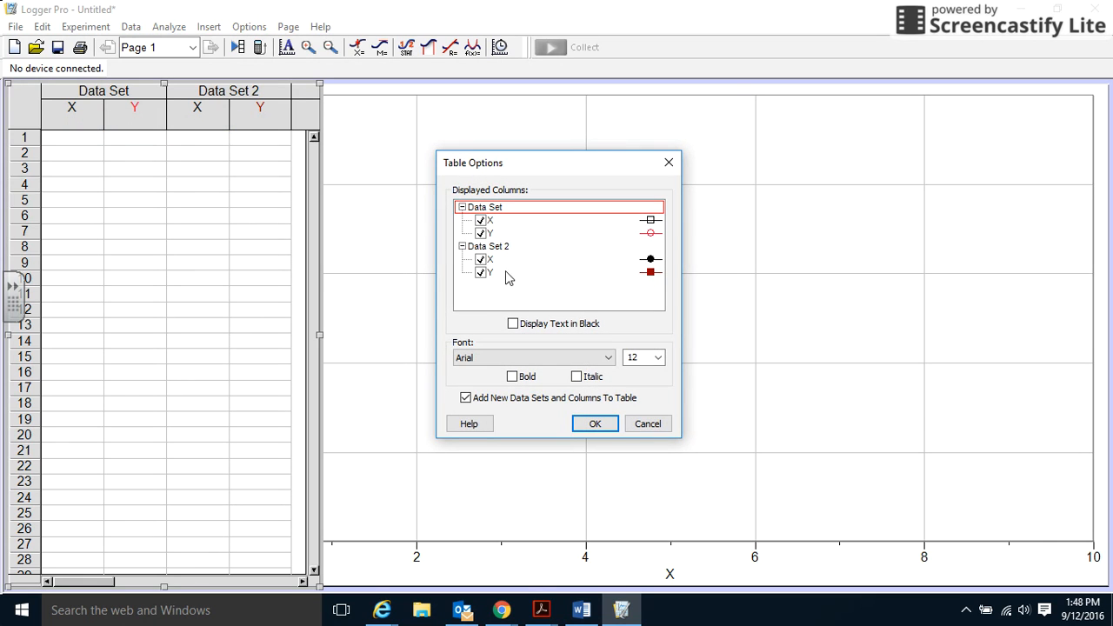
pyautogui.click(646, 426)
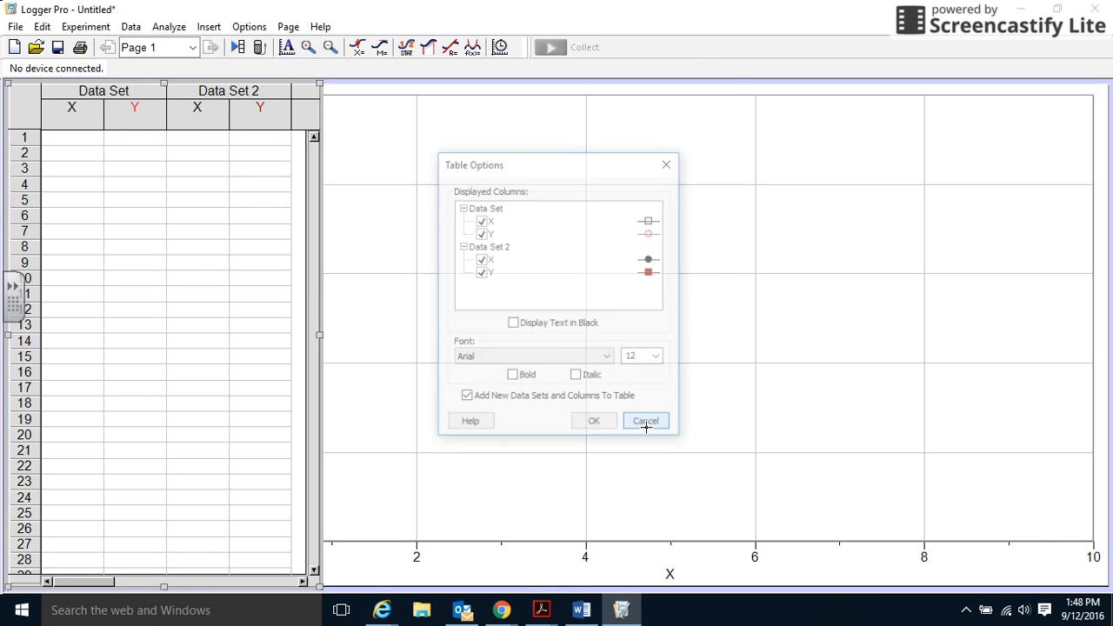
pyautogui.rightClick(60, 110)
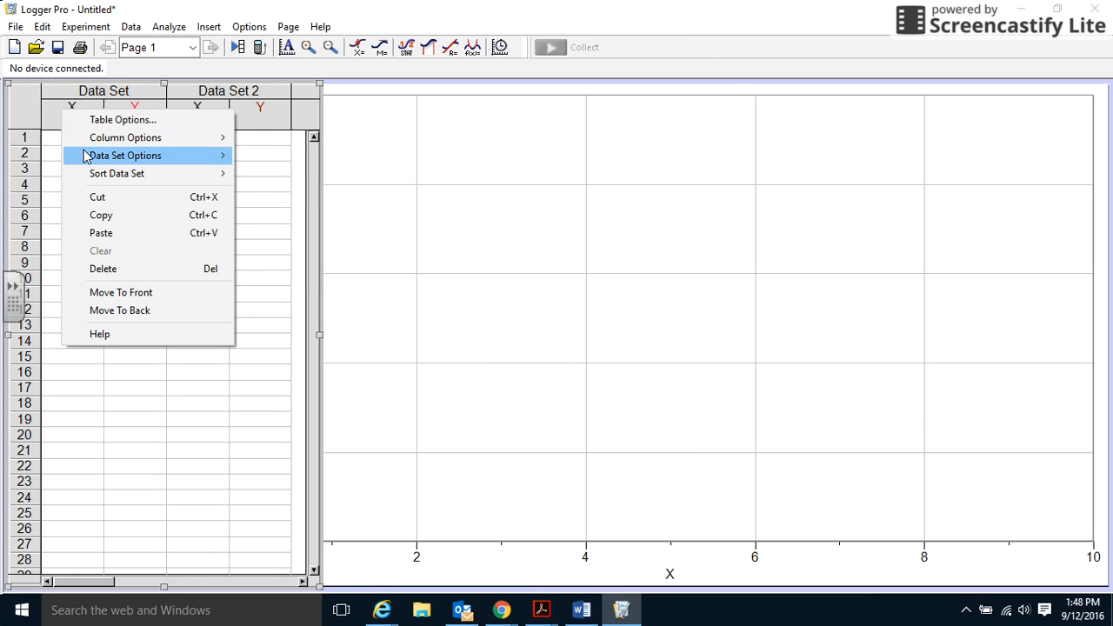
pyautogui.moveTo(93, 139)
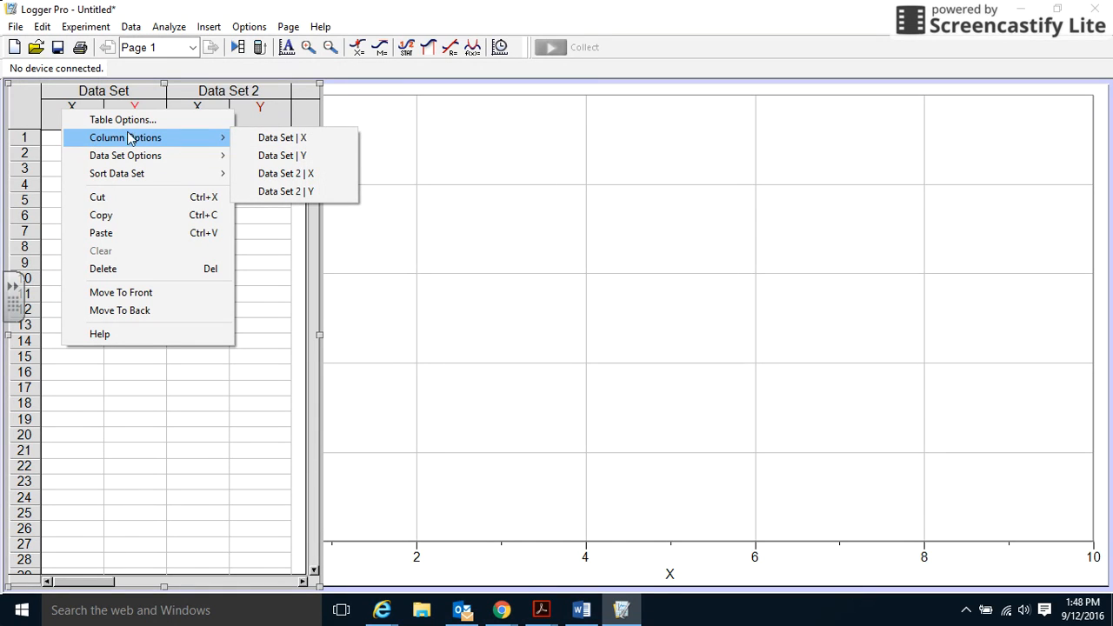
pyautogui.click(265, 142)
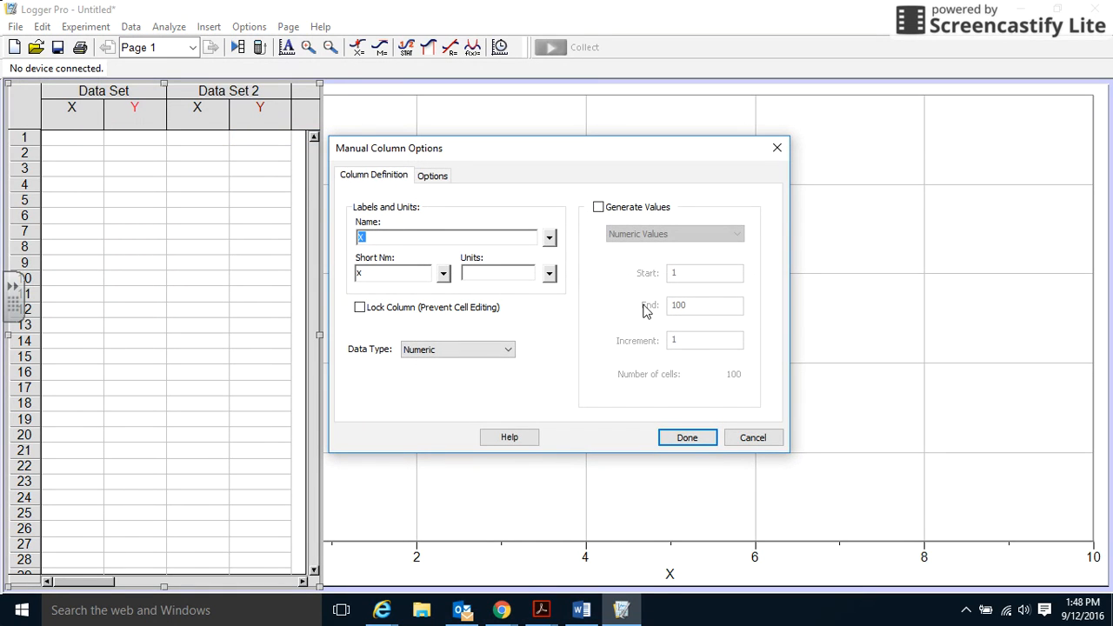
pyautogui.click(767, 443)
pyautogui.rightClick(61, 106)
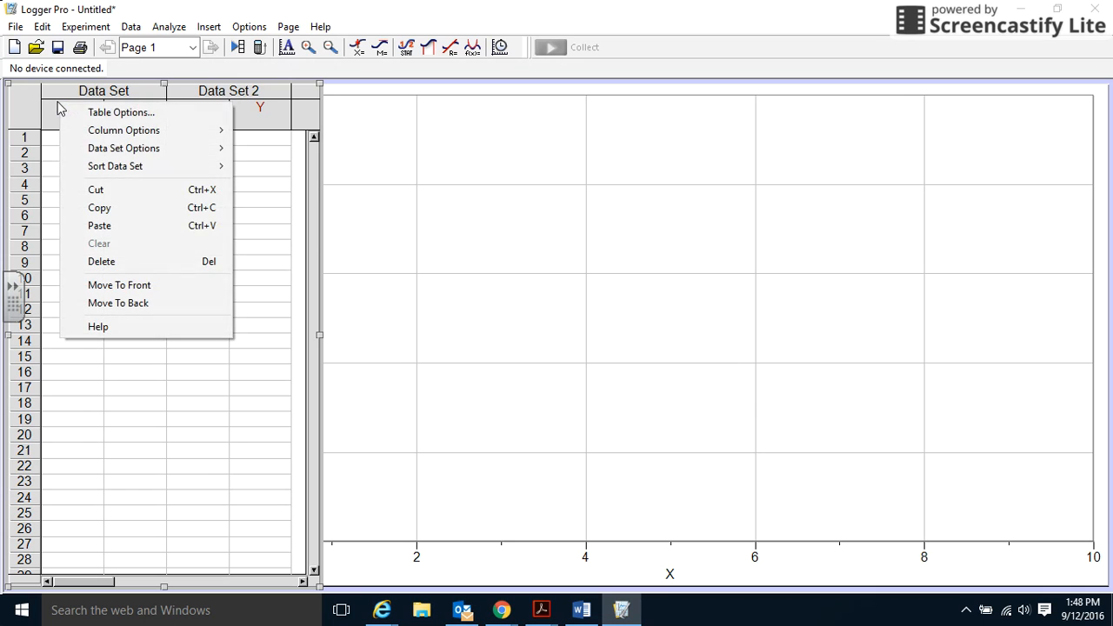
pyautogui.moveTo(85, 137)
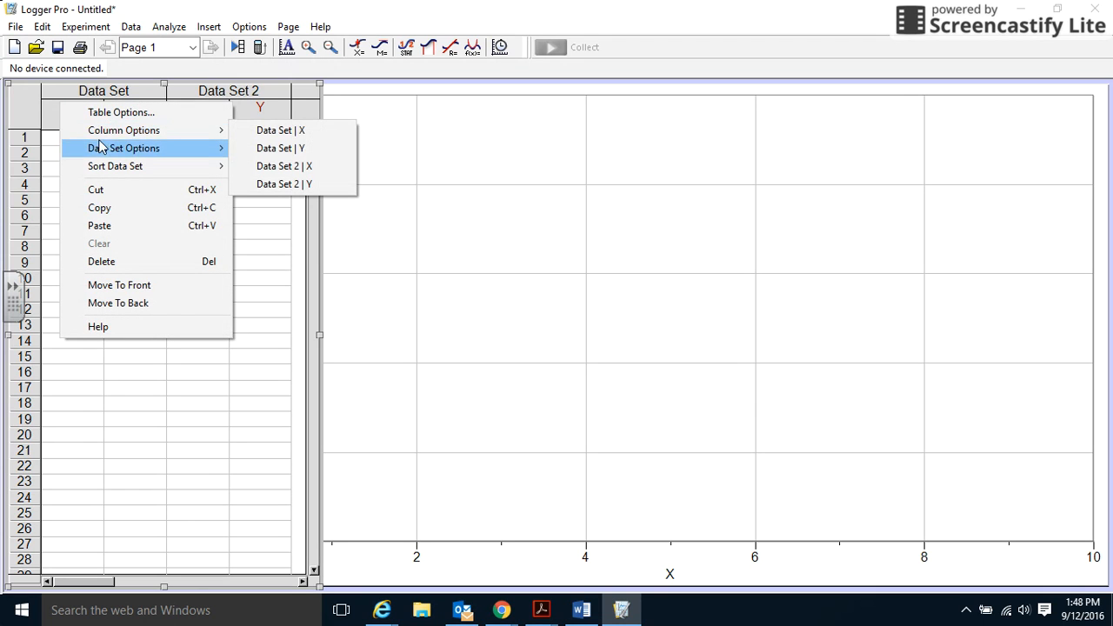
pyautogui.click(55, 119)
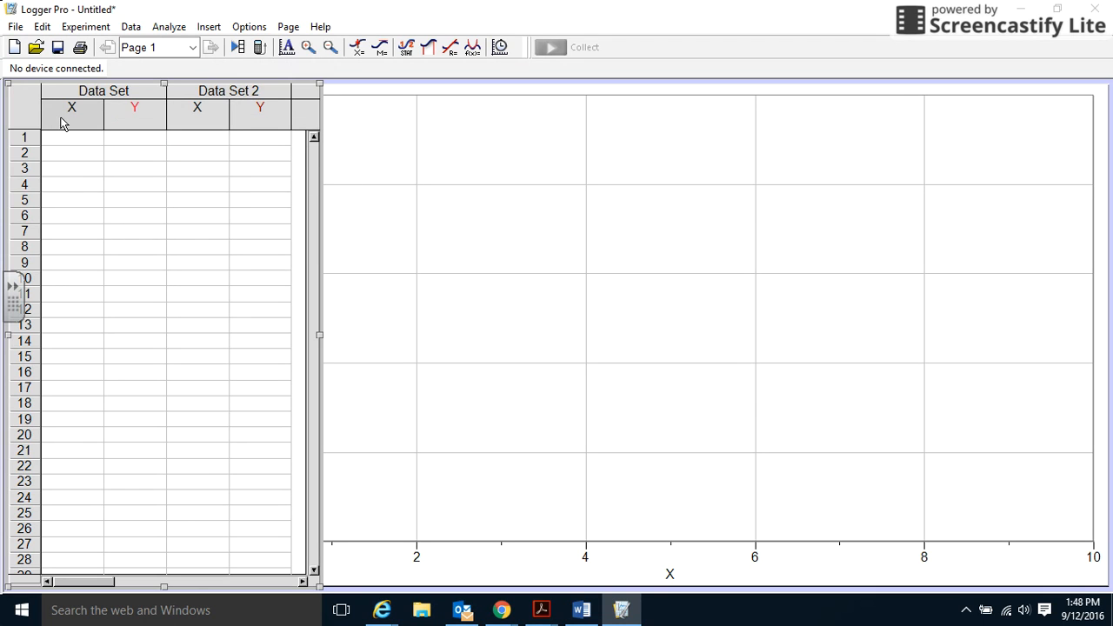
# Step: Rename the X column of the first data set as Volume and set its units to cm³
pyautogui.rightClick(61, 117)
pyautogui.moveTo(213, 150)
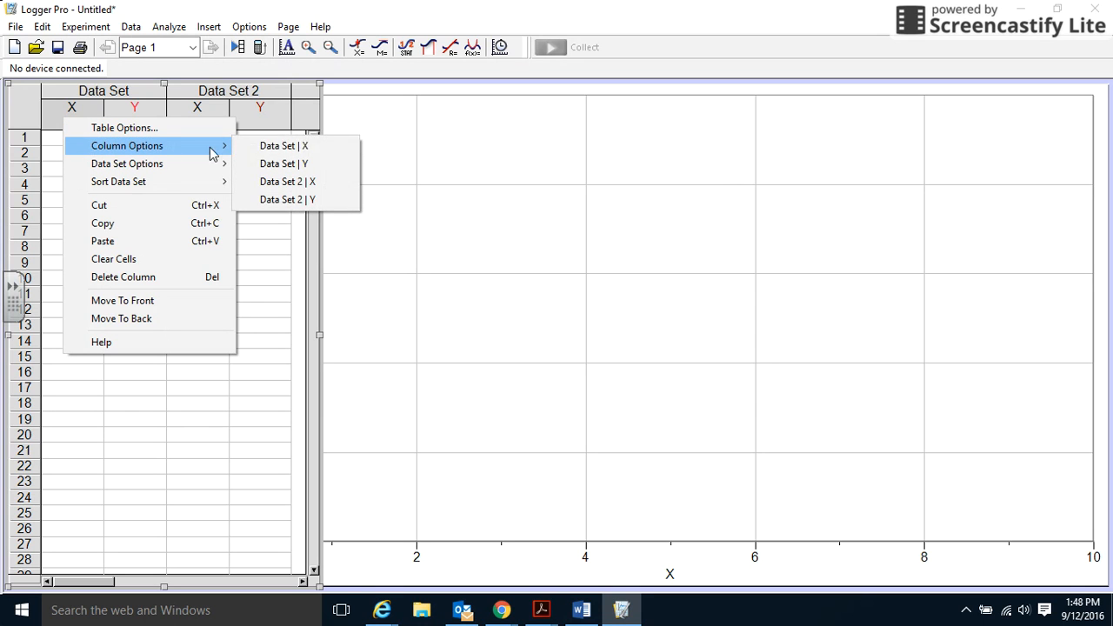
pyautogui.click(260, 153)
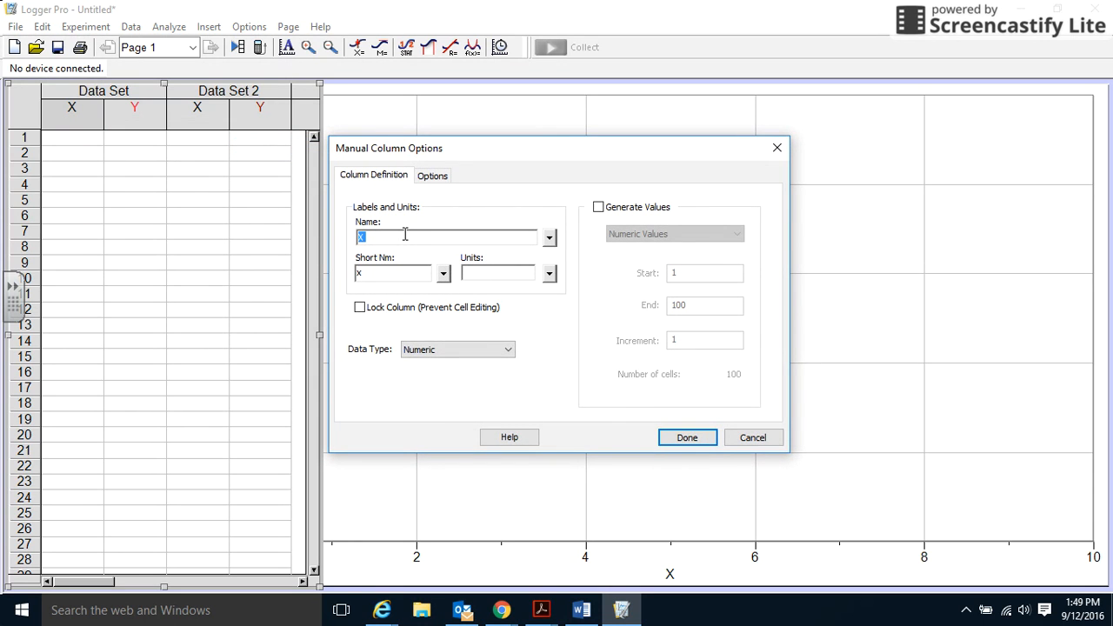
pyautogui.write('Volume')
pyautogui.click(475, 272)
pyautogui.write('cm')
pyautogui.click(550, 272)
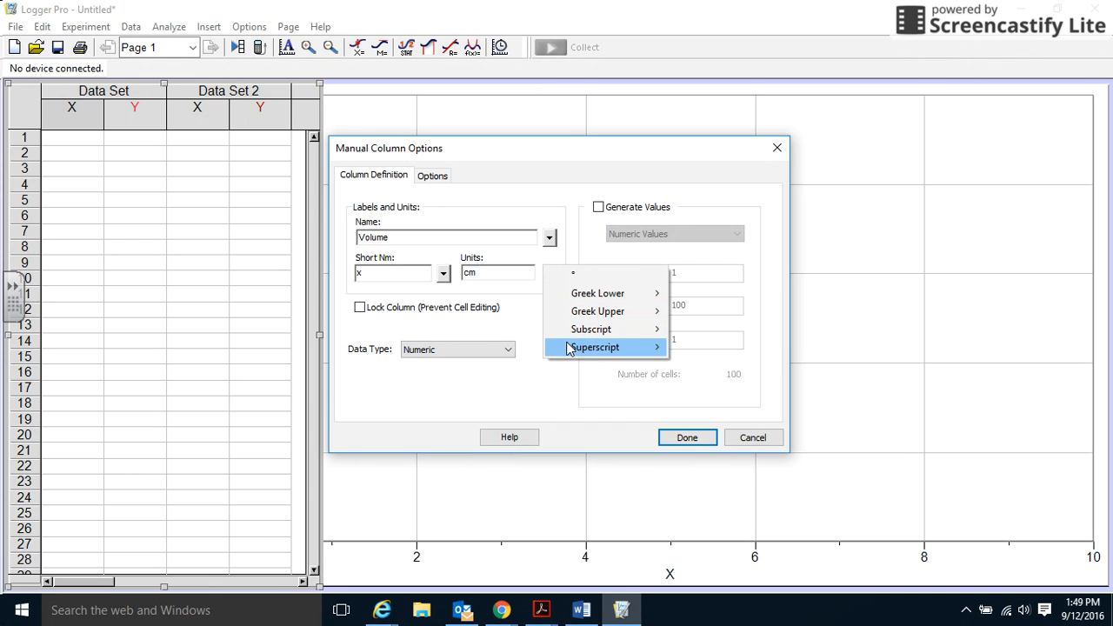
pyautogui.moveTo(570, 347)
pyautogui.click(728, 400)
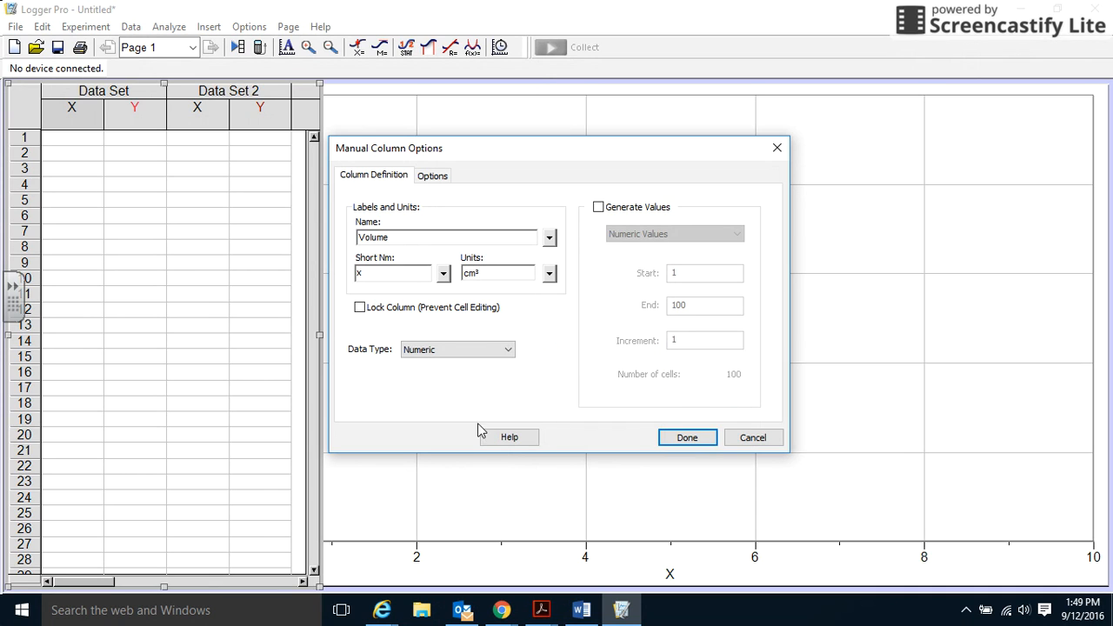
pyautogui.click(668, 440)
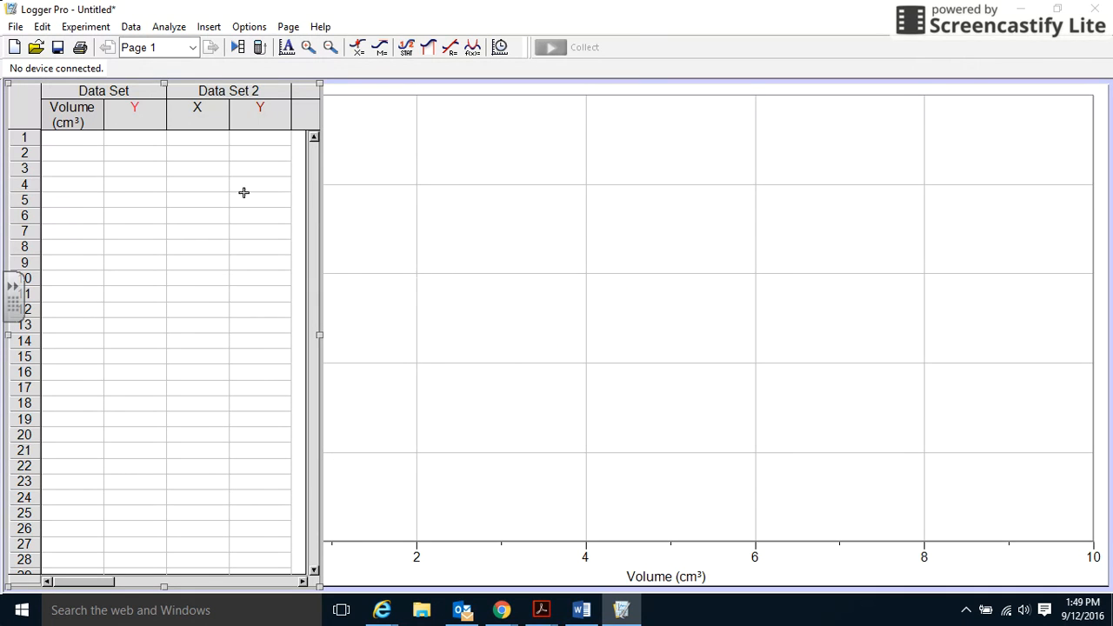
# Step: Rename the Y column of the first data set as Mass and set its units to g
pyautogui.rightClick(129, 119)
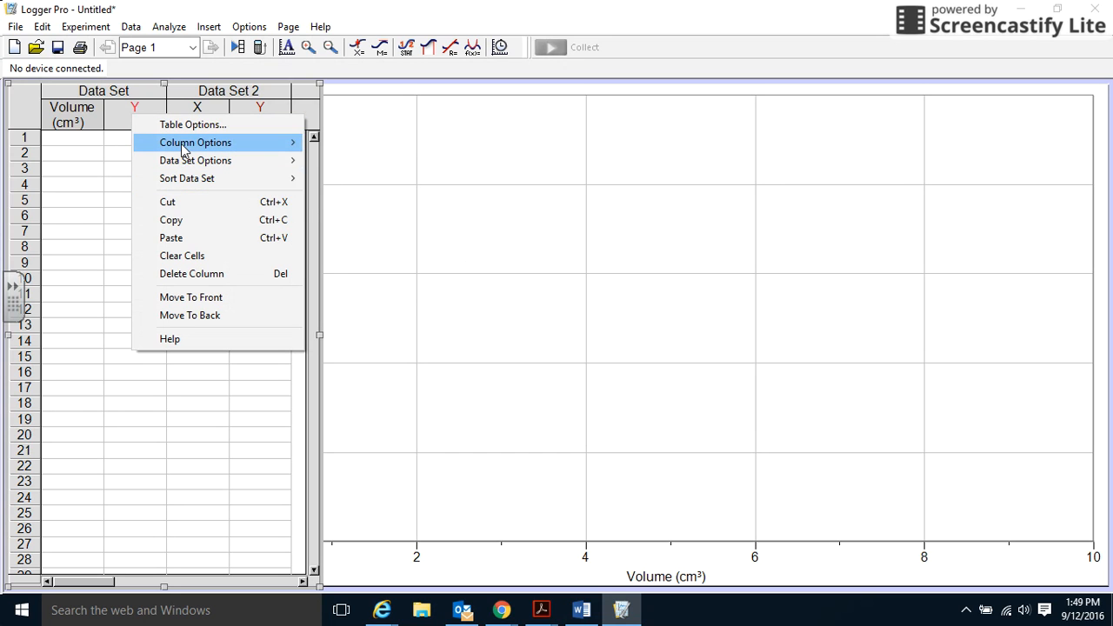
pyautogui.moveTo(294, 146)
pyautogui.click(329, 160)
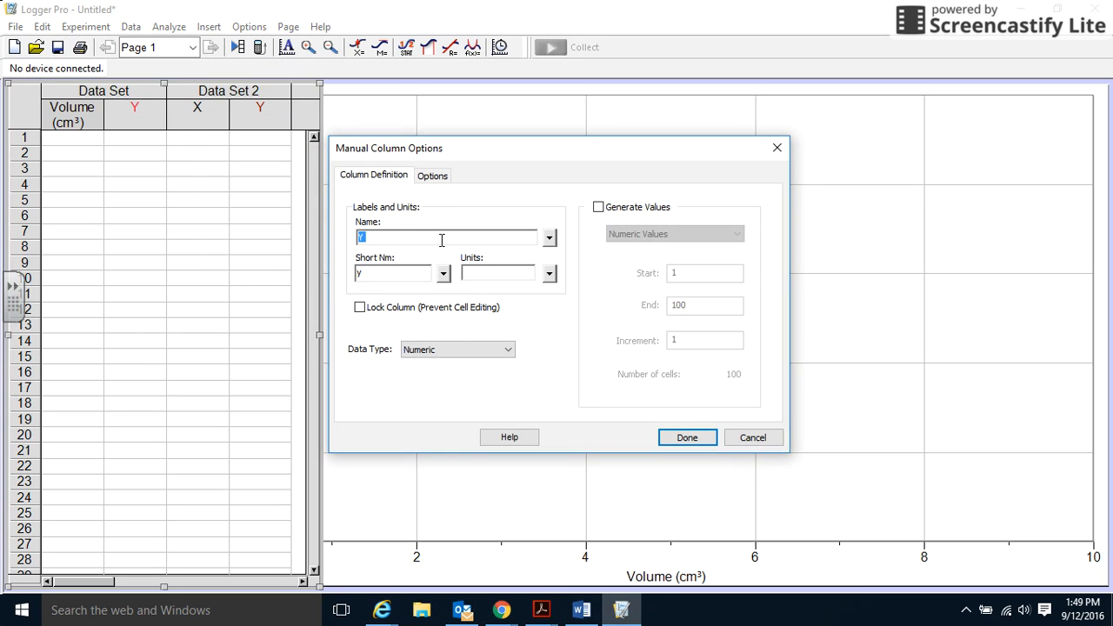
pyautogui.write('Mass')
pyautogui.click(687, 438)
# Step: Rename the X column of Data Set 2 as Volume and set its units to cm³
pyautogui.rightClick(196, 131)
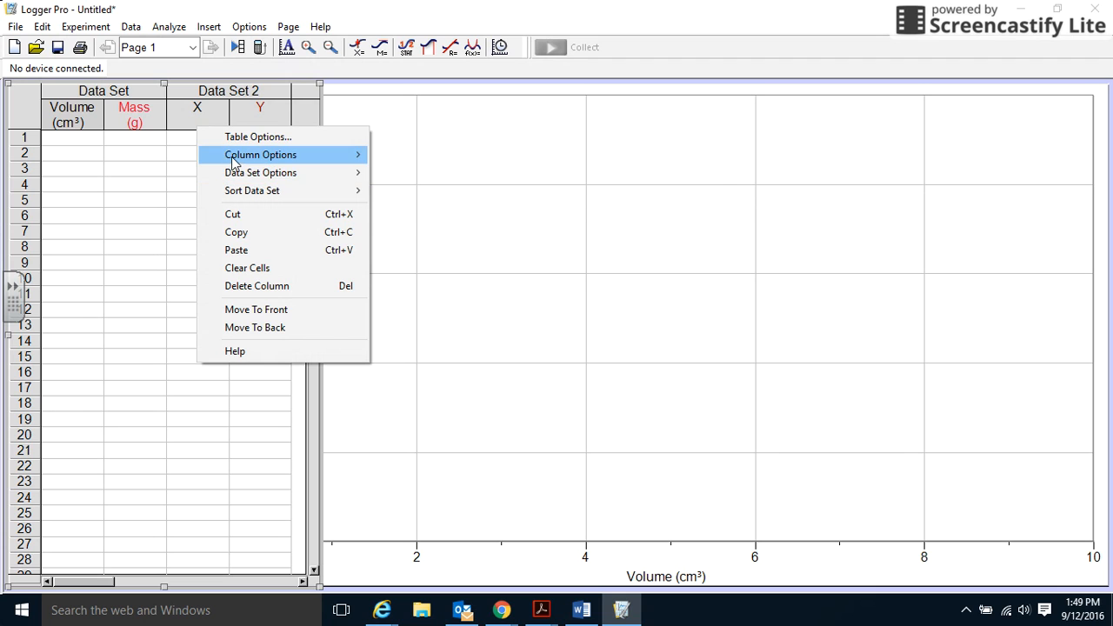
pyautogui.moveTo(233, 163)
pyautogui.click(497, 193)
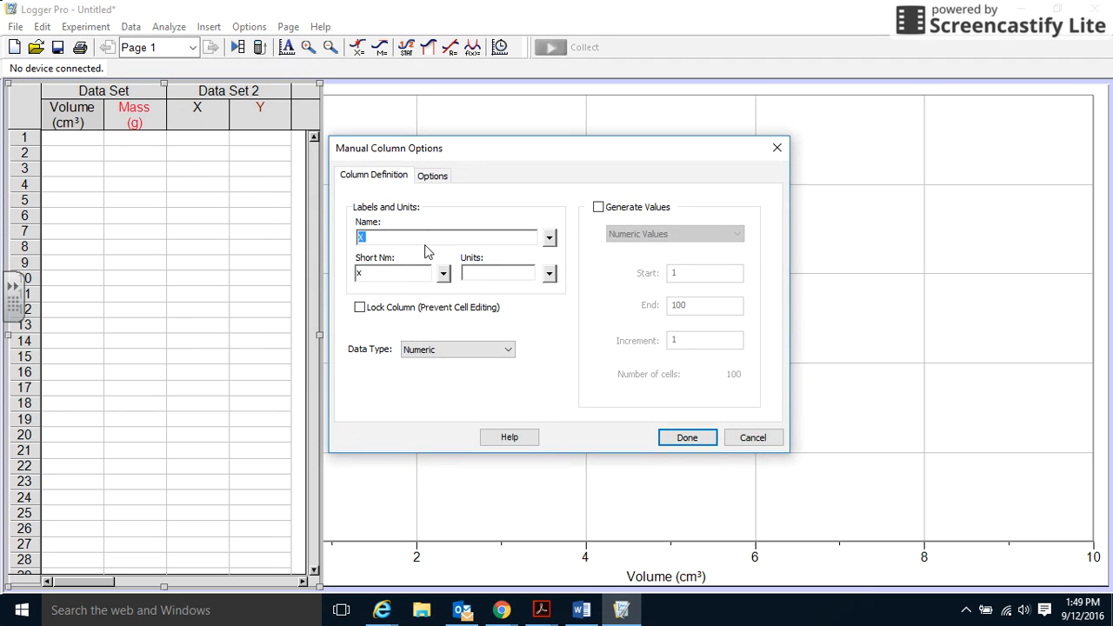
pyautogui.write('Volume')
pyautogui.click(476, 271)
pyautogui.write('cm')
pyautogui.click(549, 273)
pyautogui.moveTo(578, 352)
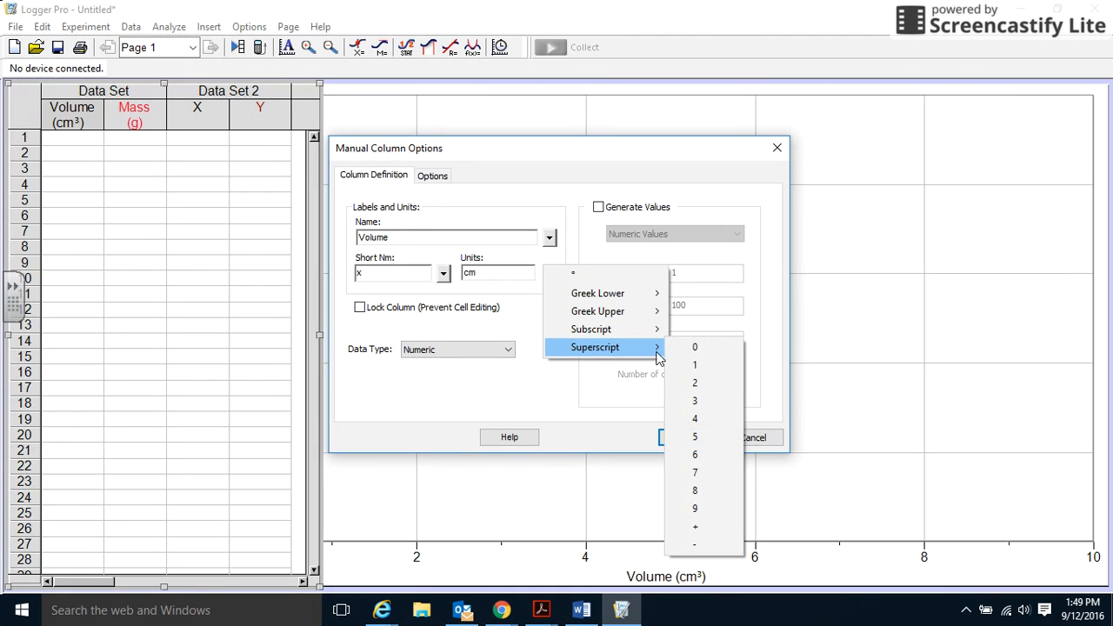
pyautogui.click(721, 402)
pyautogui.click(695, 435)
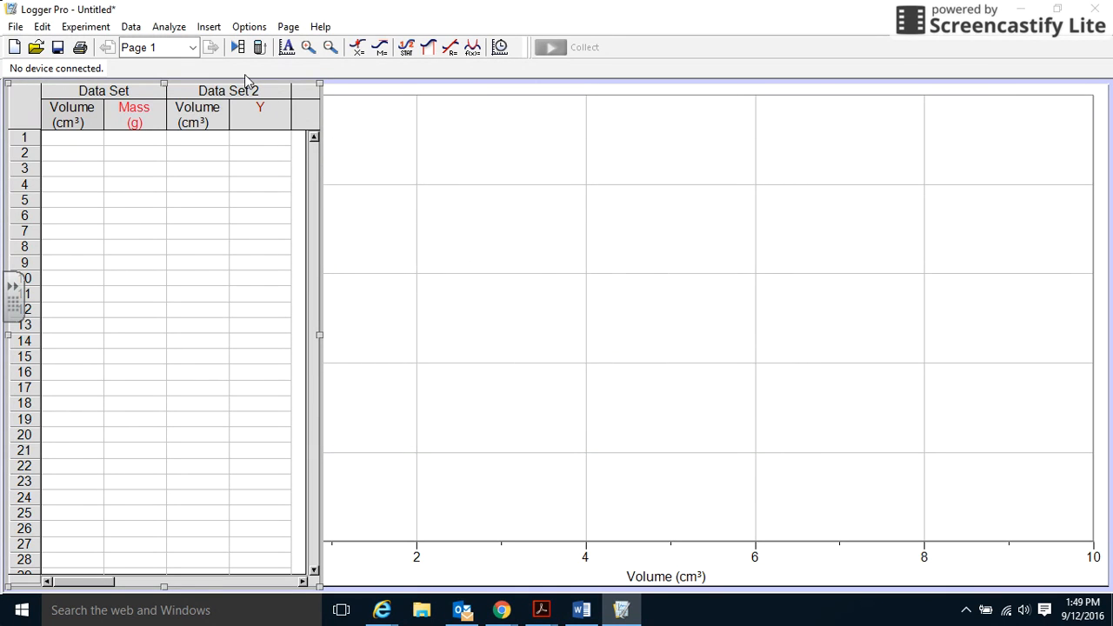
# Step: Rename the Y column of Data Set 2 as Mass and set its units to g
pyautogui.rightClick(253, 124)
pyautogui.moveTo(295, 152)
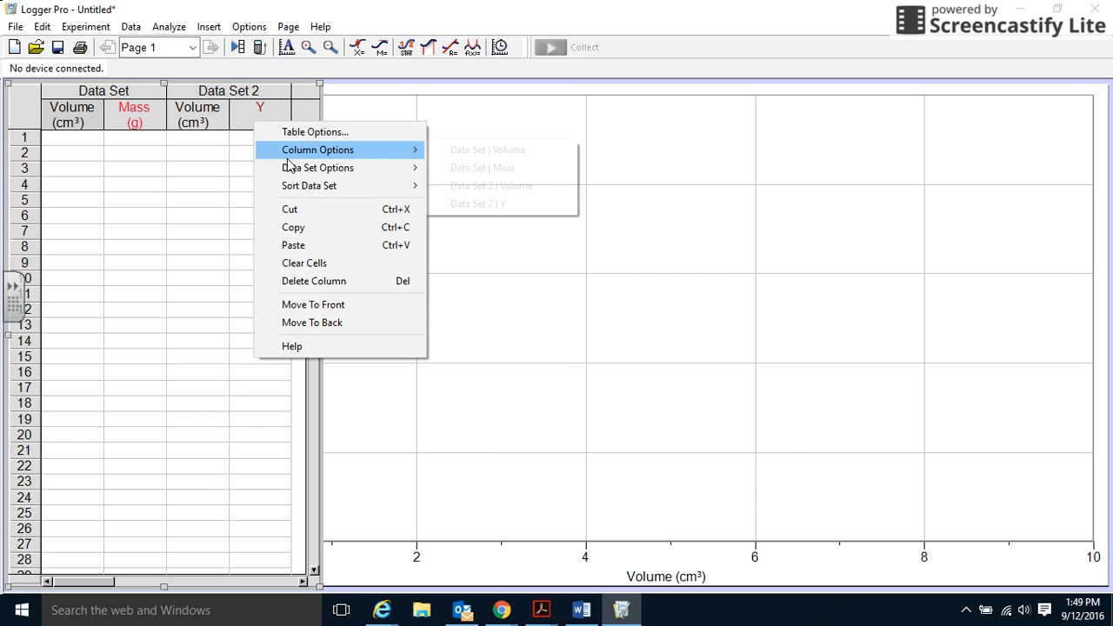
pyautogui.click(469, 204)
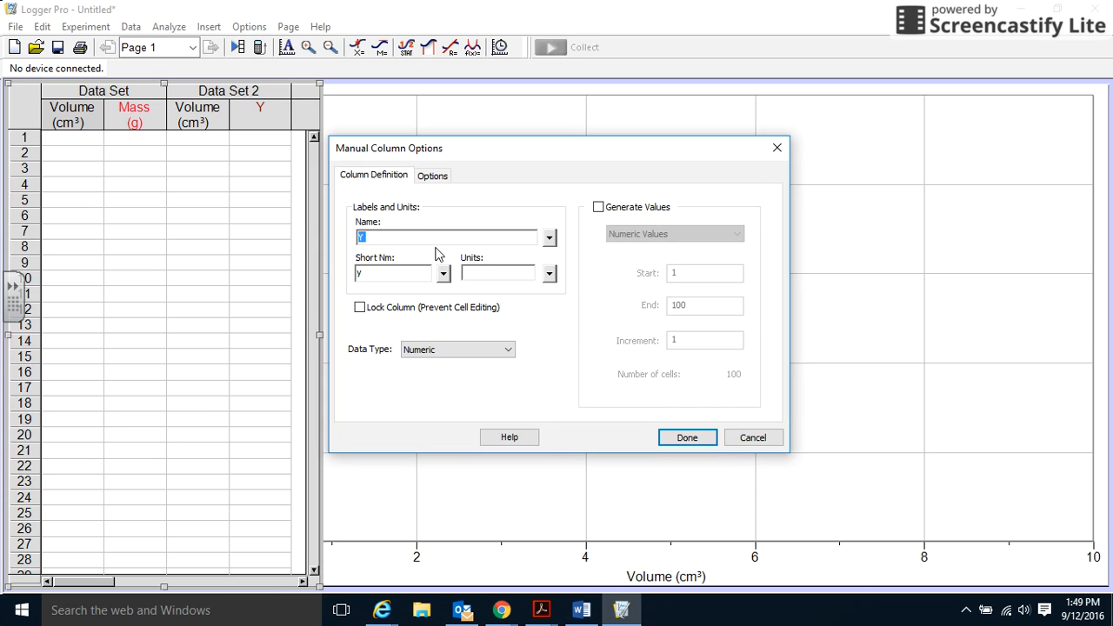
pyautogui.write('Mass')
pyautogui.click(476, 272)
pyautogui.write('g')
pyautogui.click(701, 438)
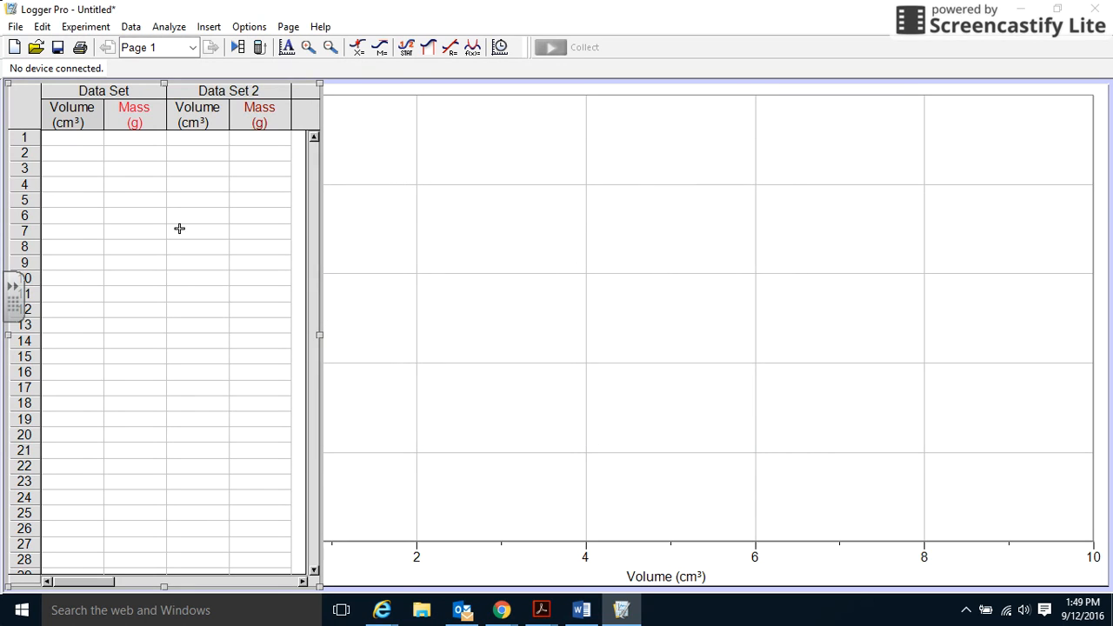
# Step: Enter the volumes 0.31, 1.24, 0.72, 3.97 and 7.3 in rows 1 to 5 of the first data set
pyautogui.click(89, 138)
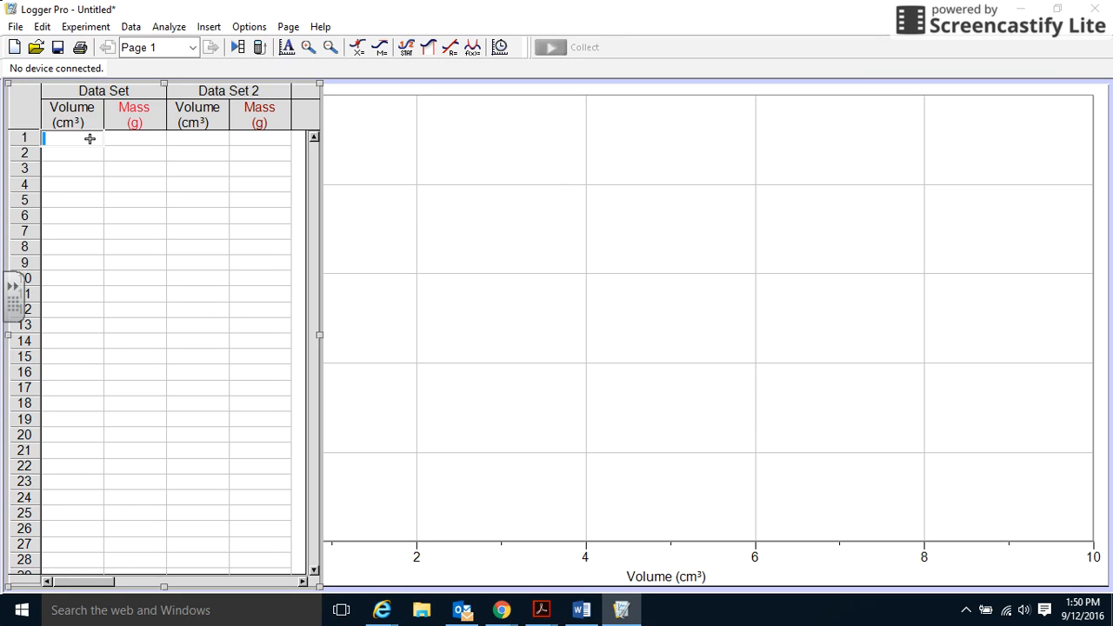
pyautogui.write('0.31')
pyautogui.press('Return')
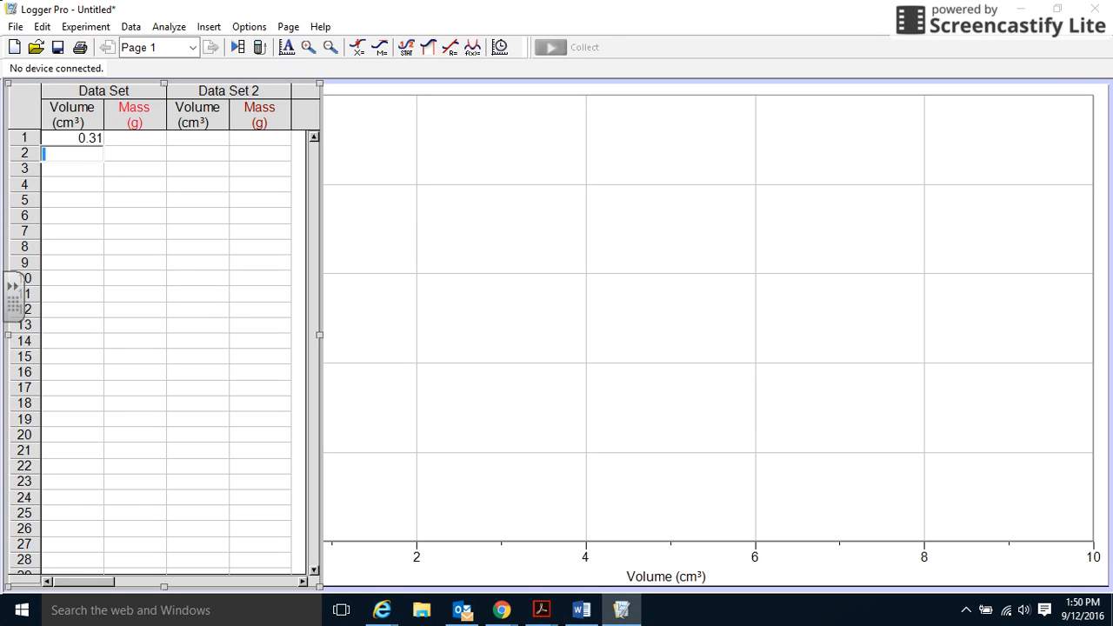
pyautogui.write('1.24')
pyautogui.press('Return')
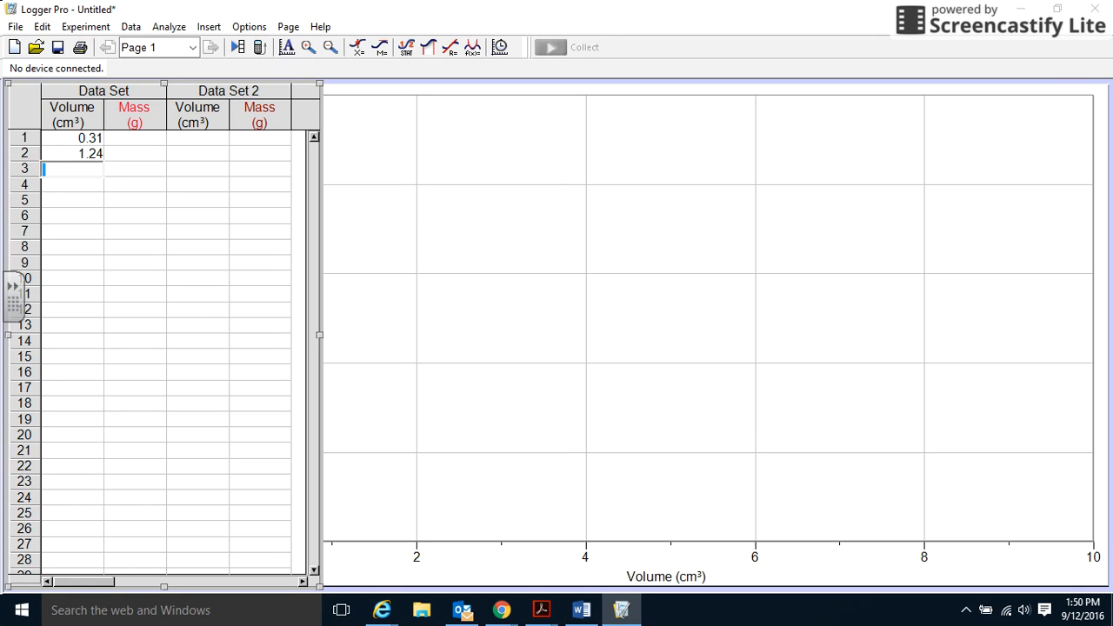
pyautogui.write('0.72')
pyautogui.press('Return')
pyautogui.write('3.')
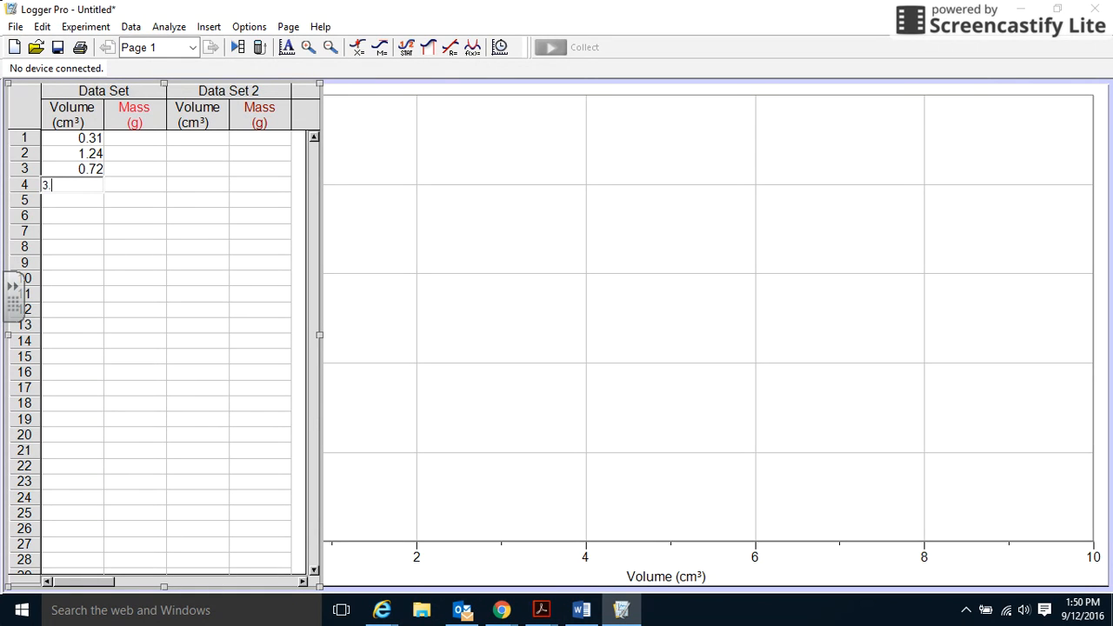
pyautogui.write('97')
pyautogui.press('Return')
pyautogui.write('7')
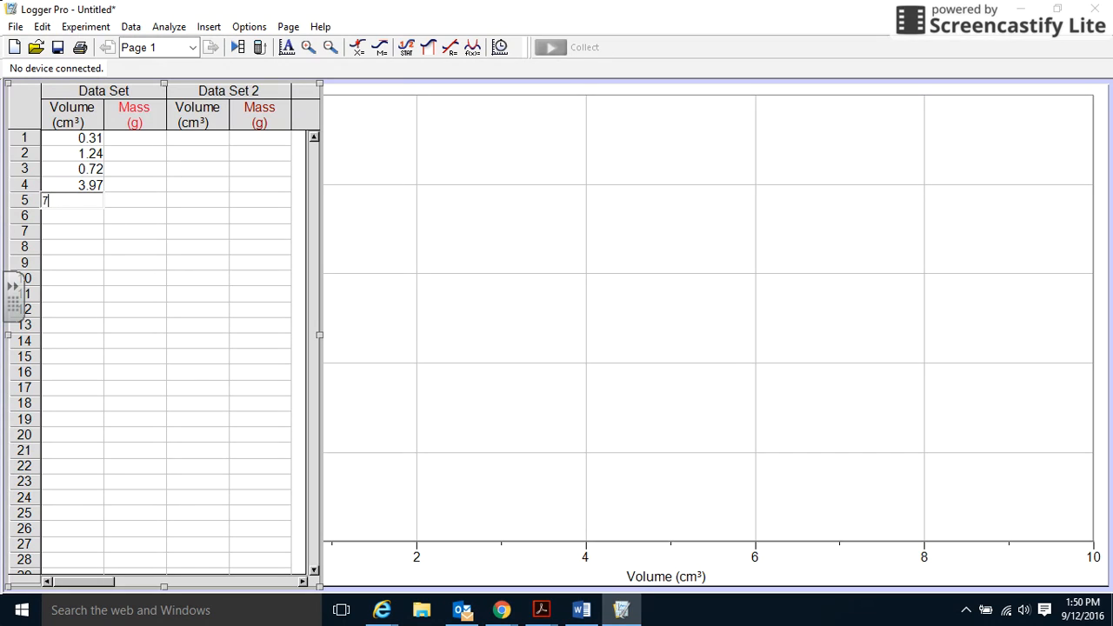
pyautogui.press('Tab')
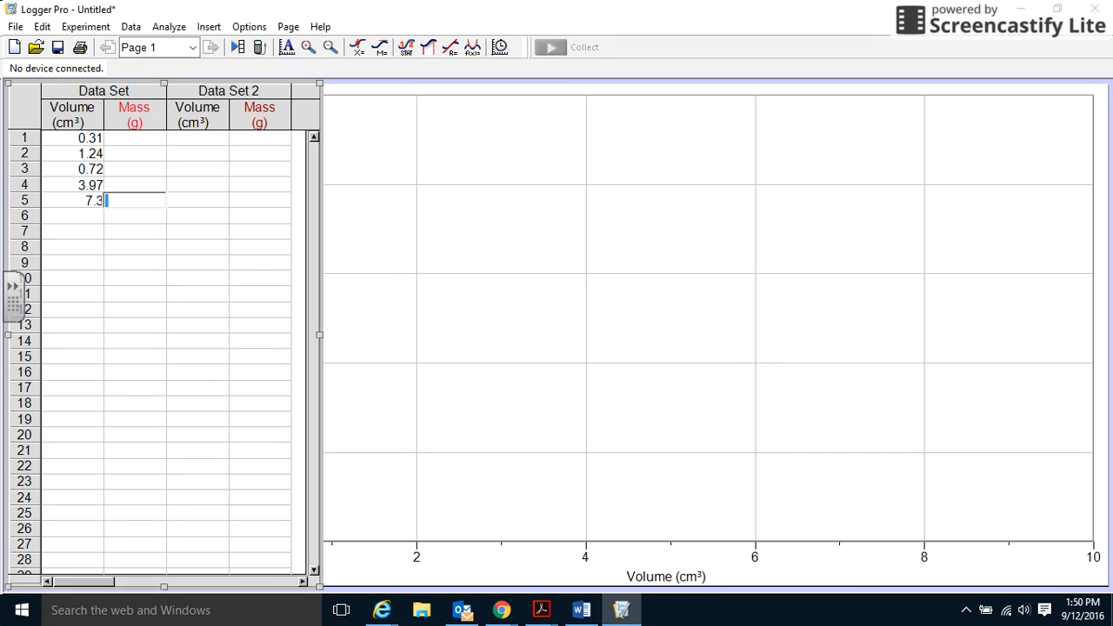
# Step: Enter the masses 1.21, 4.97, 2.61, 15.73 and 20.76 in rows 1 to 5 of the first data set
pyautogui.press('Up')
pyautogui.press('Up')
pyautogui.press('Up')
pyautogui.press('Up')
pyautogui.write('1.21')
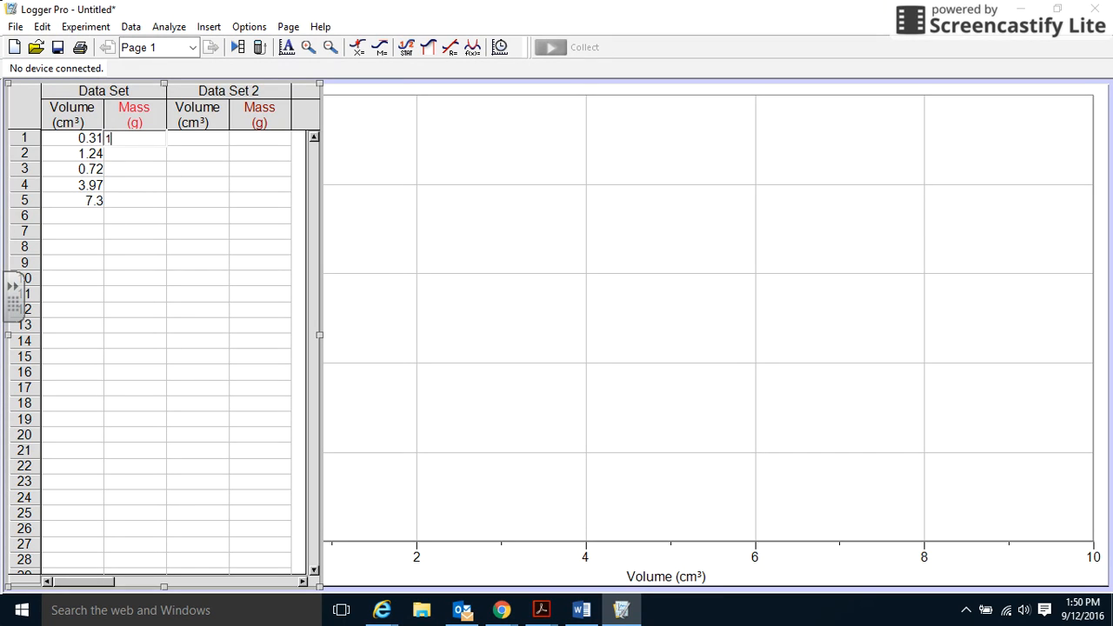
pyautogui.press('Return')
pyautogui.write('4.')
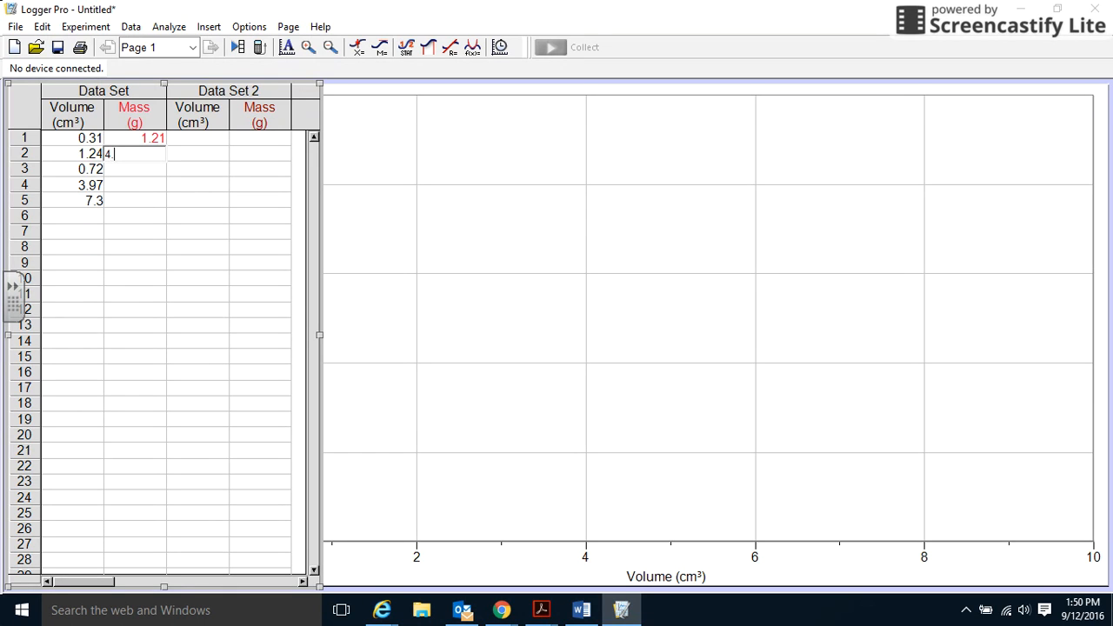
pyautogui.write('97')
pyautogui.press('Return')
pyautogui.write('2.61')
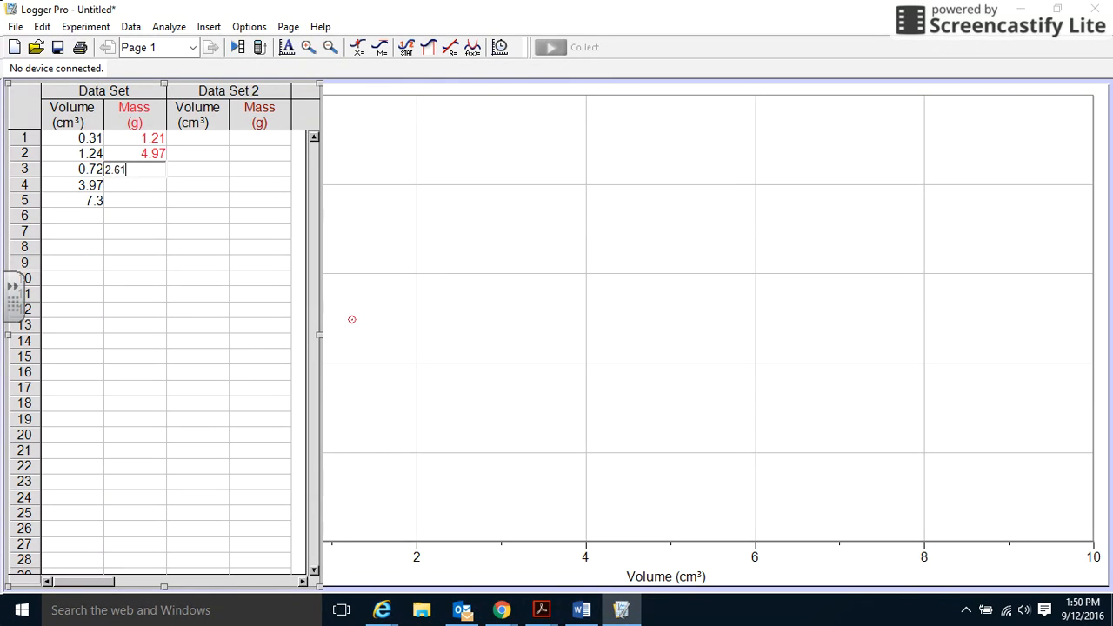
pyautogui.press('Return')
pyautogui.write('15.7')
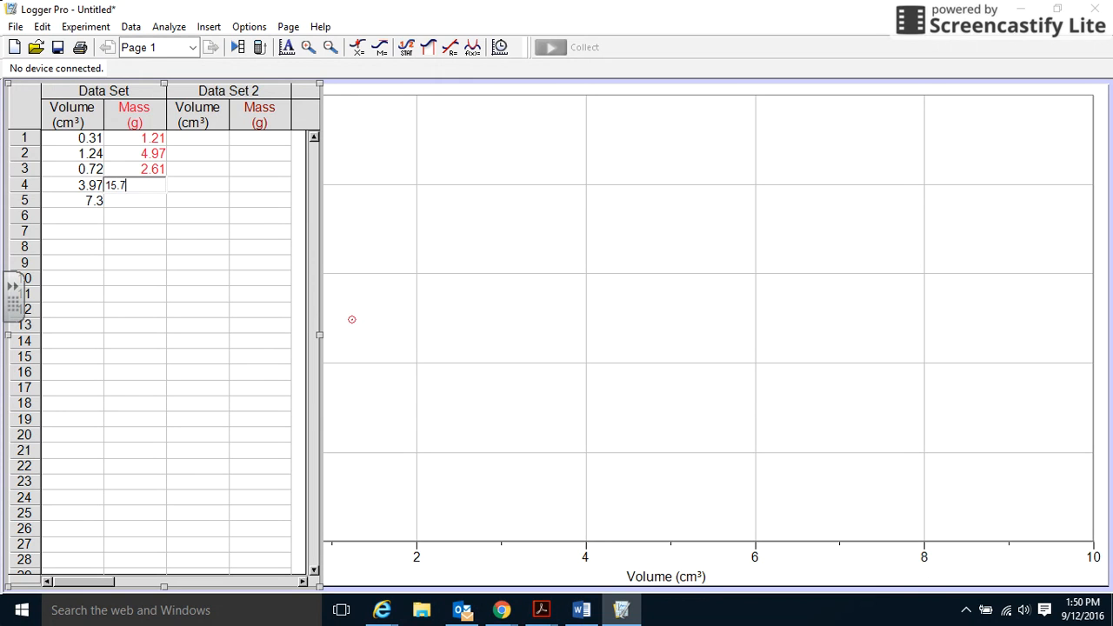
pyautogui.write('3')
pyautogui.press('Return')
pyautogui.write('20')
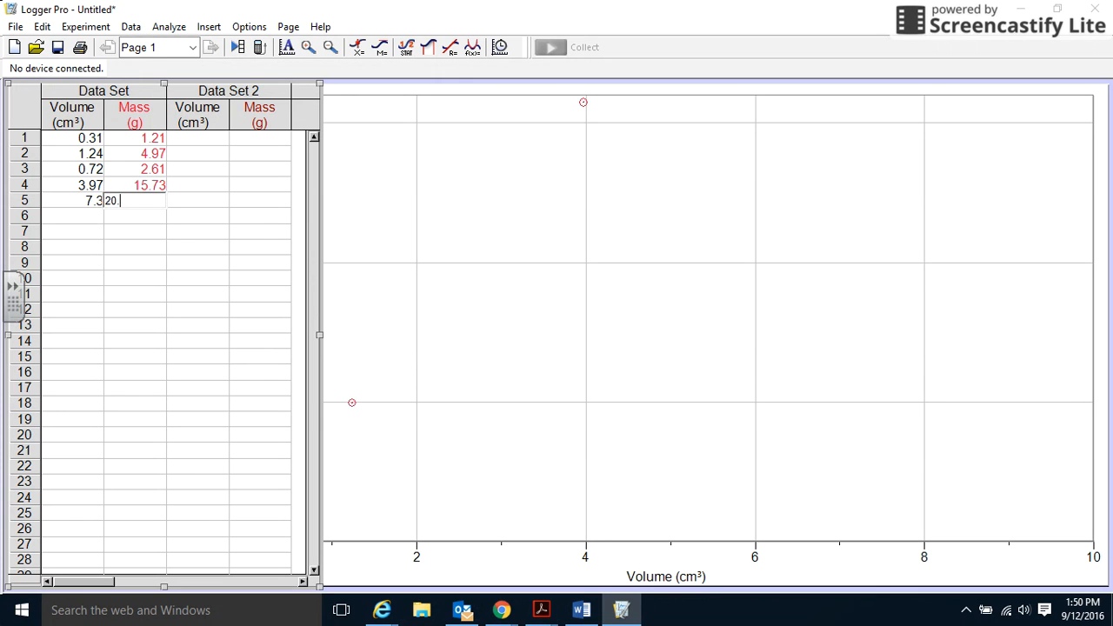
pyautogui.write('.76')
pyautogui.press('Tab')
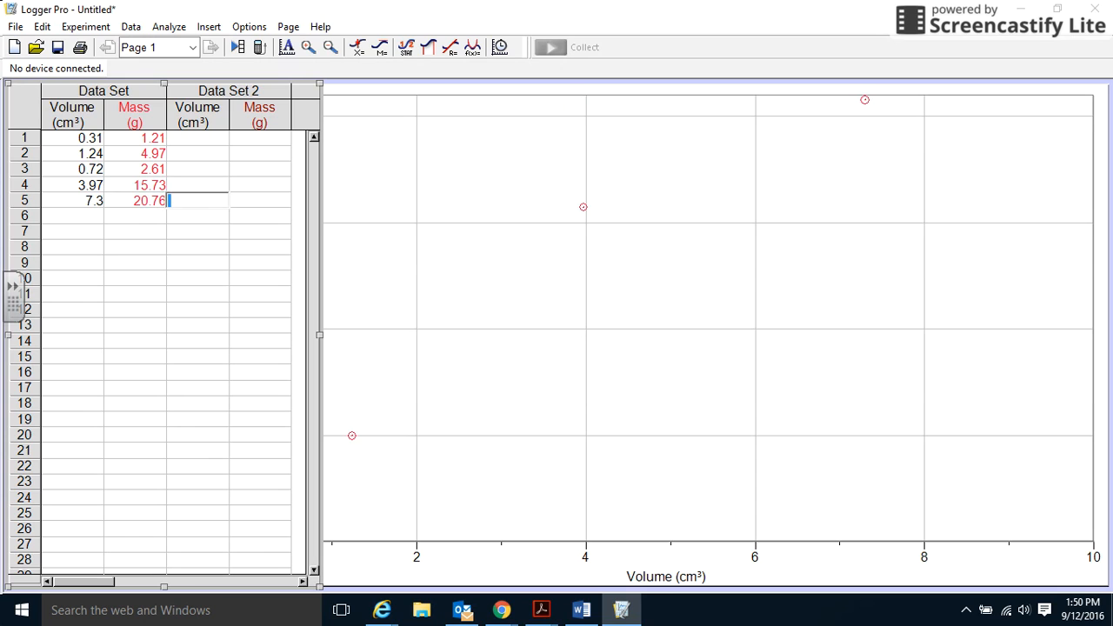
# Step: Enter the volumes 3.08, 1.98, 0.53, 6.41 and 0.14 in rows 1 to 5 of Data Set 2
pyautogui.press('Up')
pyautogui.press('Up')
pyautogui.press('Up')
pyautogui.press('Up')
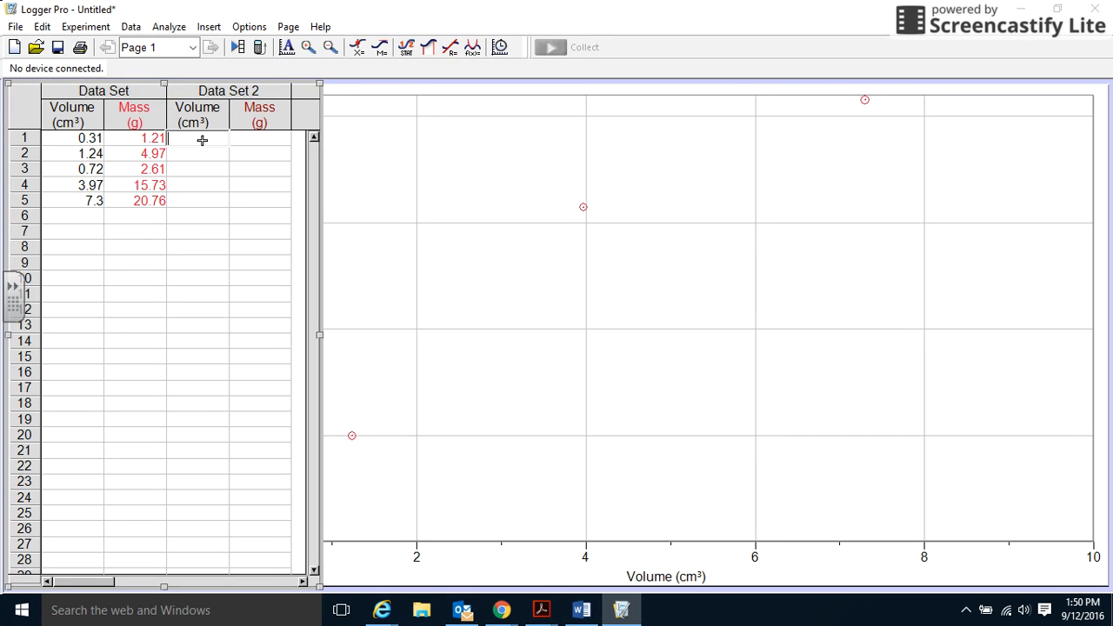
pyautogui.write('3.08')
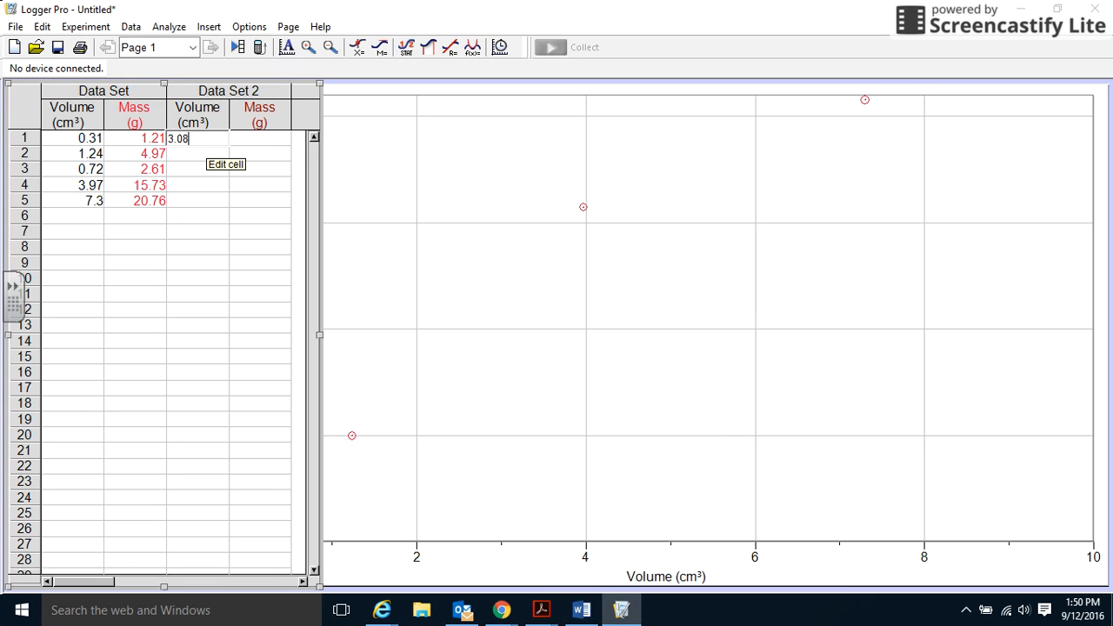
pyautogui.press('Return')
pyautogui.write('1.98')
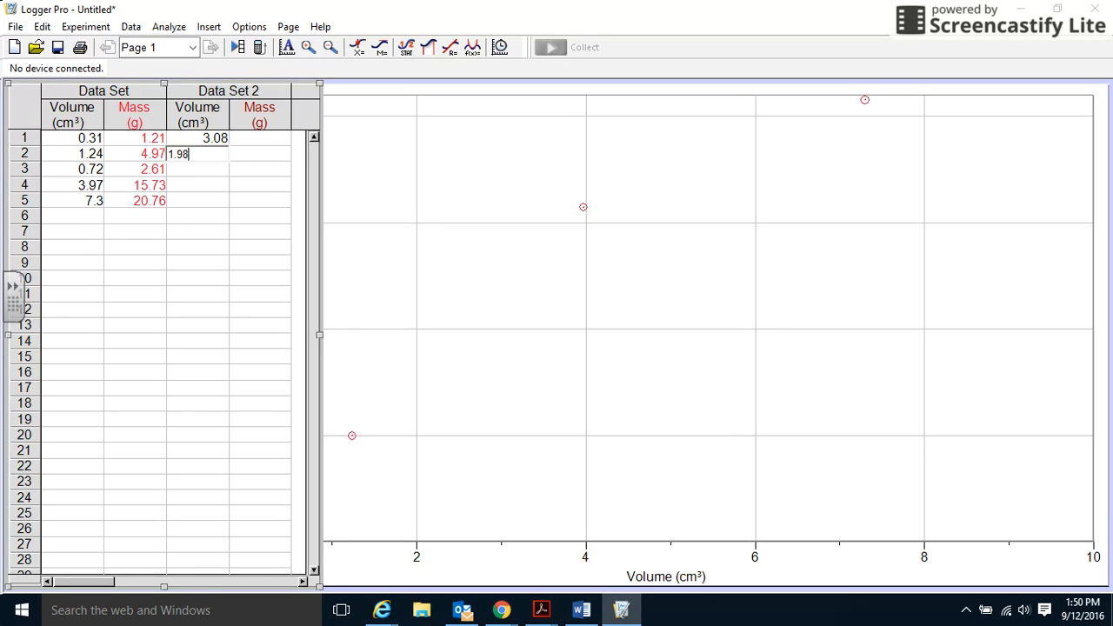
pyautogui.press('Return')
pyautogui.write('0.5')
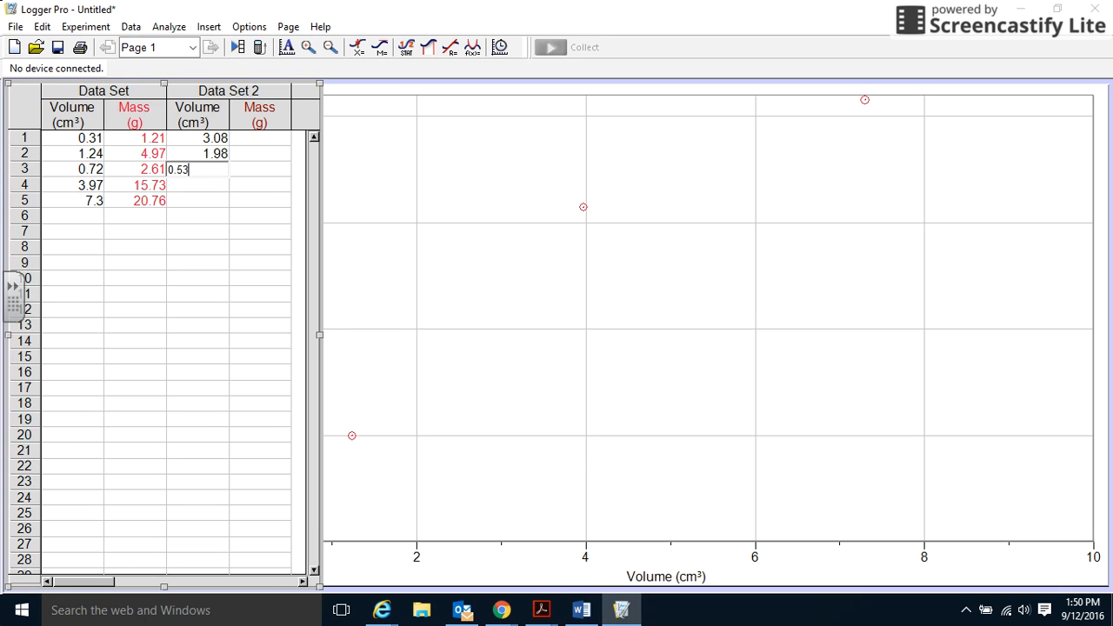
pyautogui.write('3')
pyautogui.press('Return')
pyautogui.write('6.')
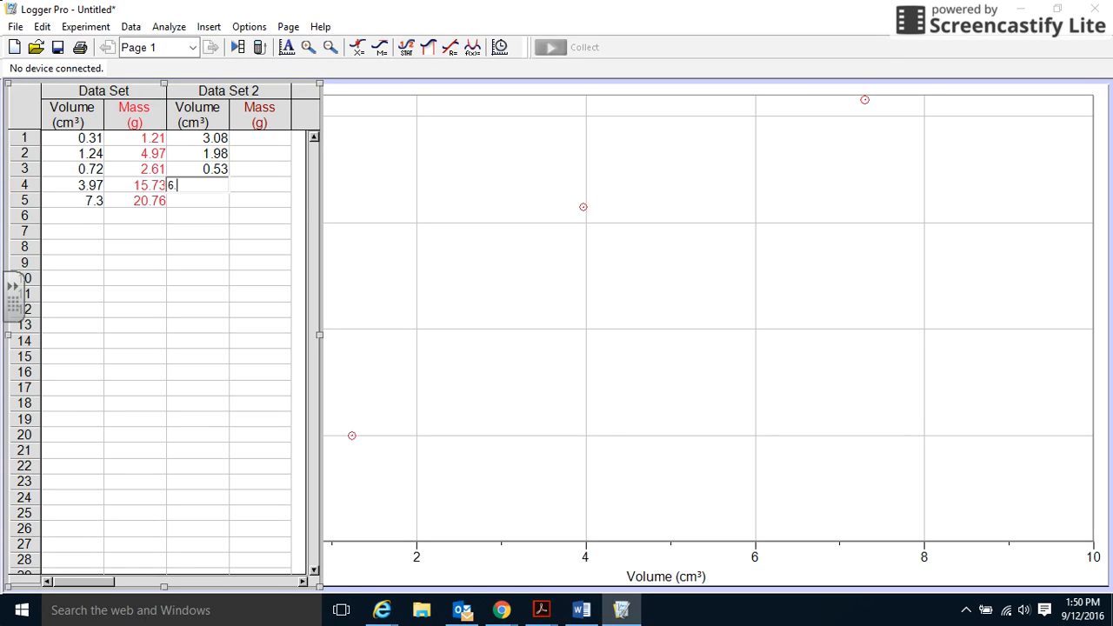
pyautogui.write('41')
pyautogui.press('Return')
pyautogui.write('0')
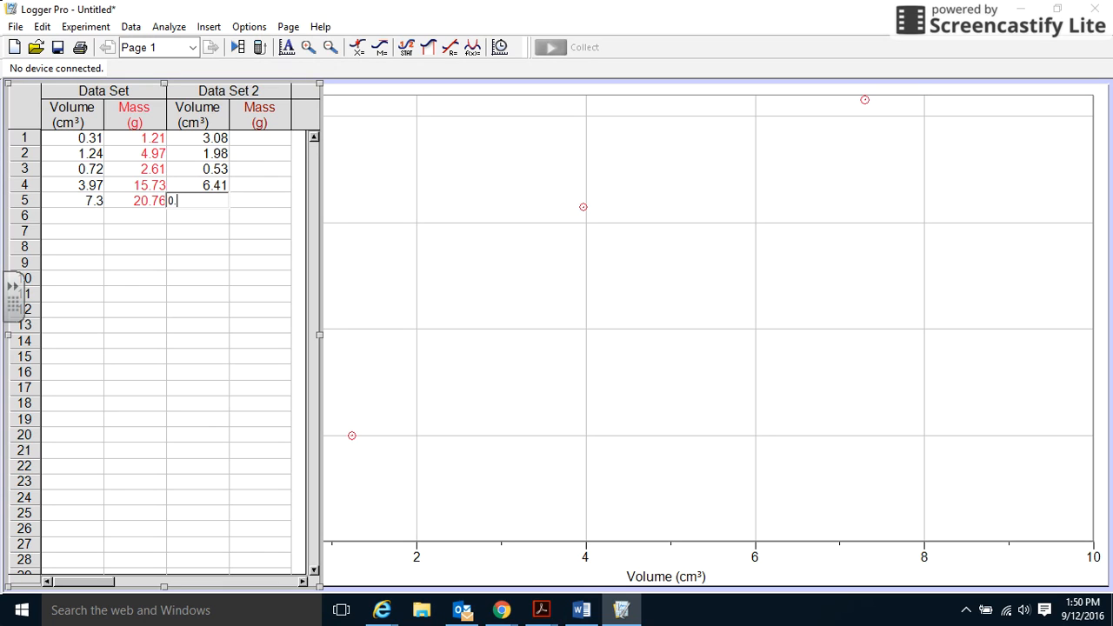
pyautogui.write('.14')
# Step: Enter the masses 6.42, 4.07, 1.28, 13.89 and 0.47 in rows 1 to 5 of Data Set 2
pyautogui.press('Up')
pyautogui.press('Up')
pyautogui.press('Up')
pyautogui.press('Up')
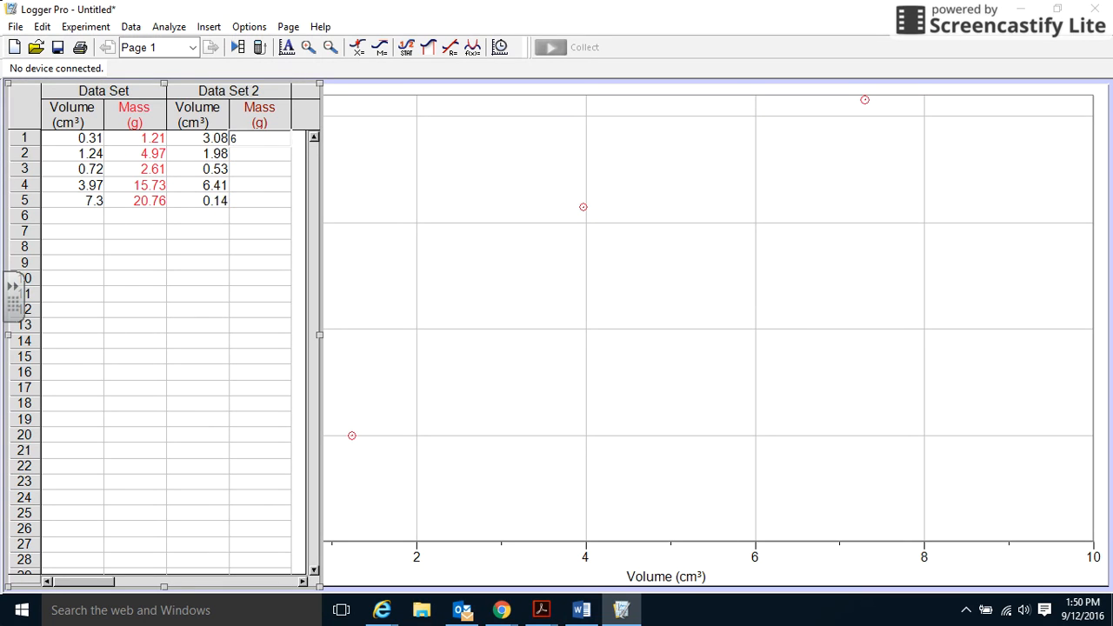
pyautogui.write('6.42')
pyautogui.press('Return')
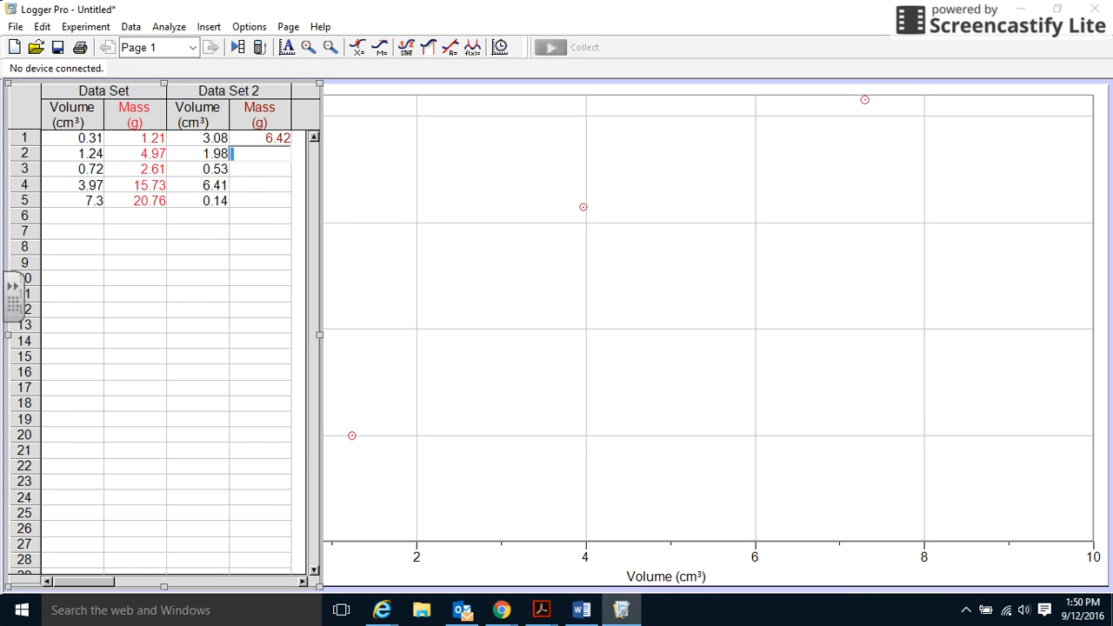
pyautogui.write('4.07')
pyautogui.press('Return')
pyautogui.write('1.28')
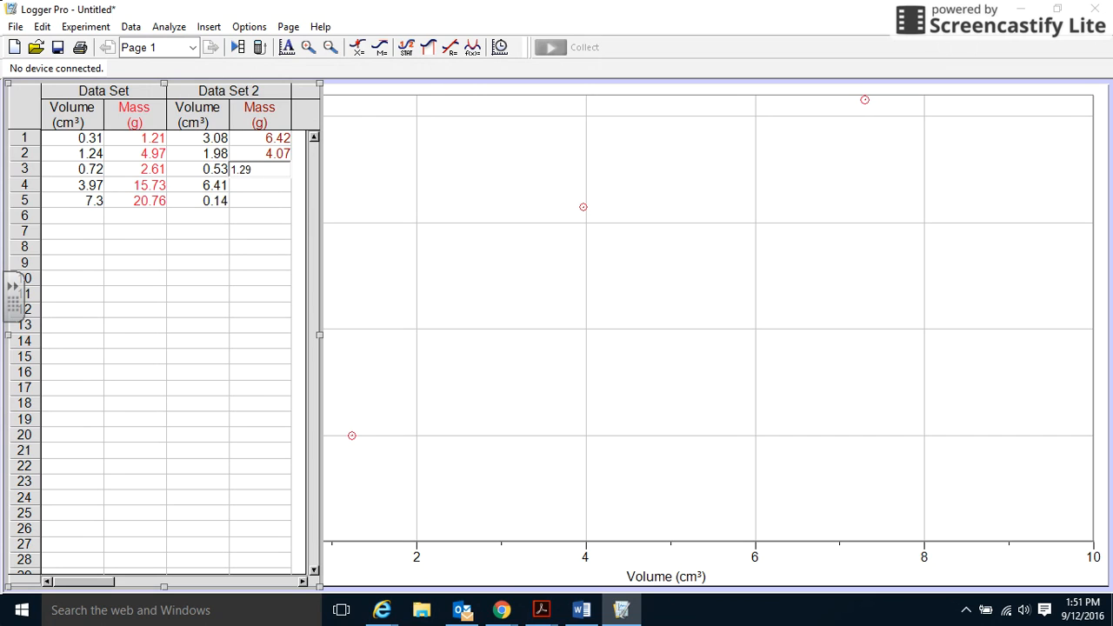
pyautogui.press('Return')
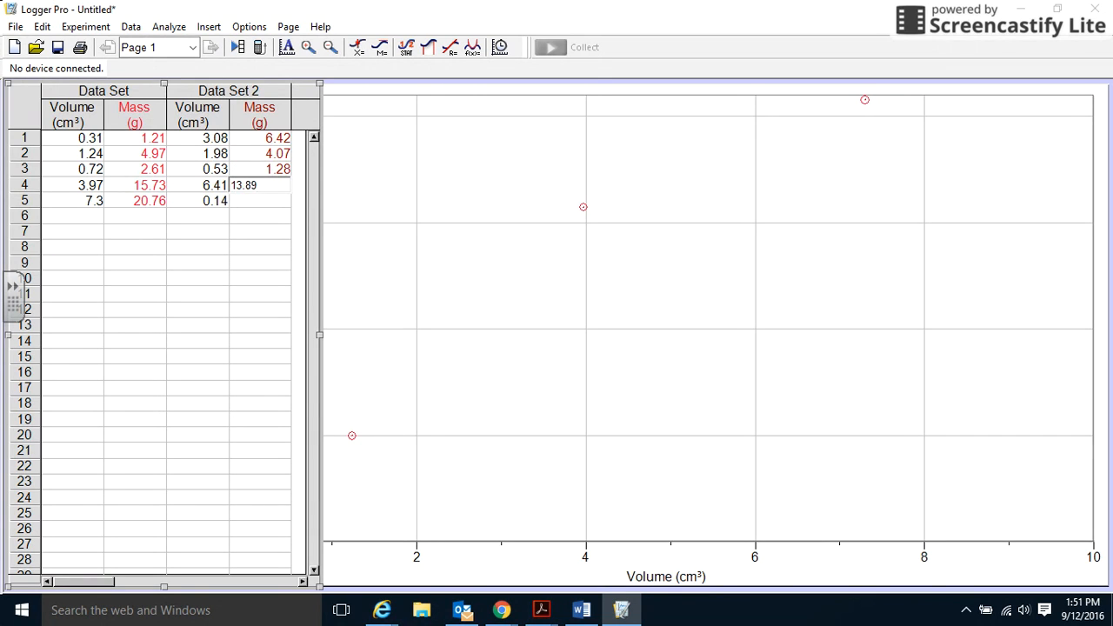
pyautogui.press('Return')
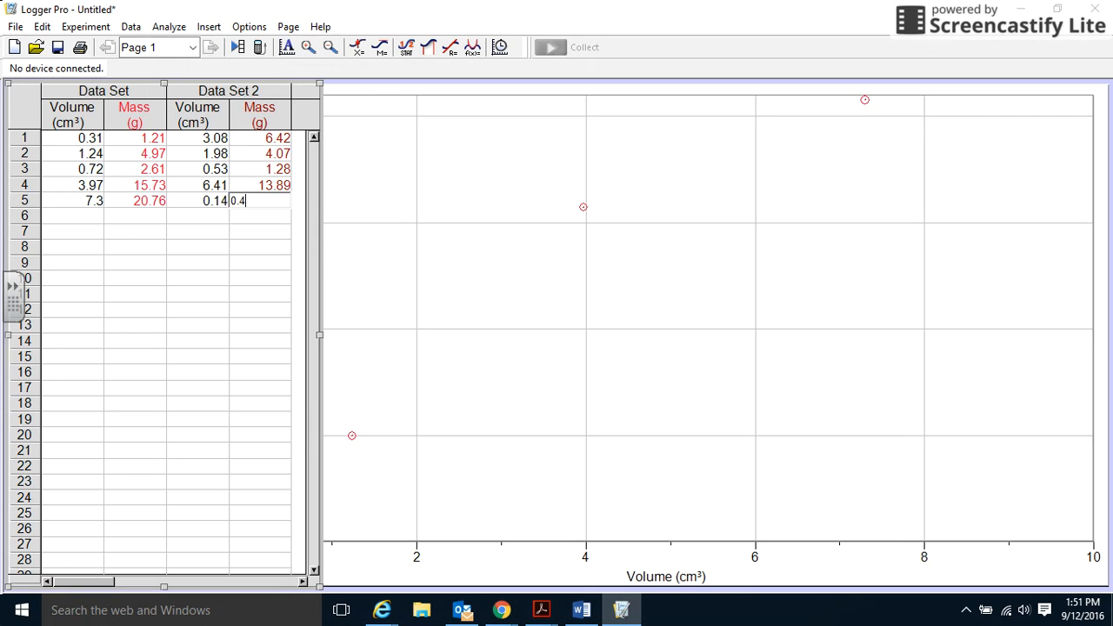
pyautogui.write('0.47')
# Step: Narrow the graph from its table-side edge to uncover the Data Set 2 columns
pyautogui.click(420, 363)
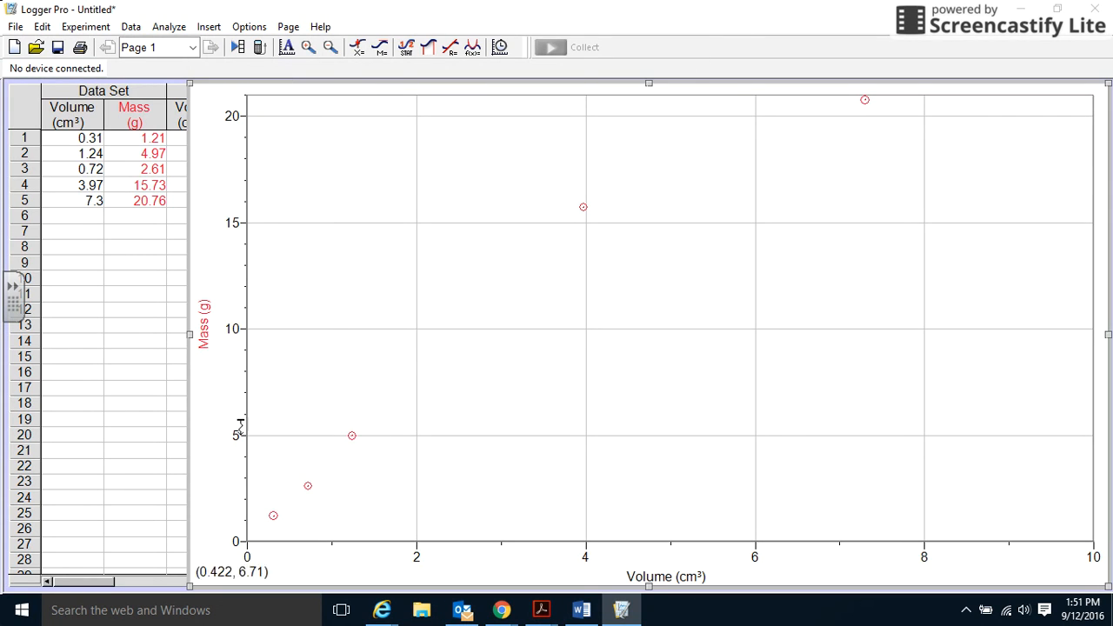
pyautogui.moveTo(188, 335); pyautogui.dragTo(294, 336)
pyautogui.click(209, 27)
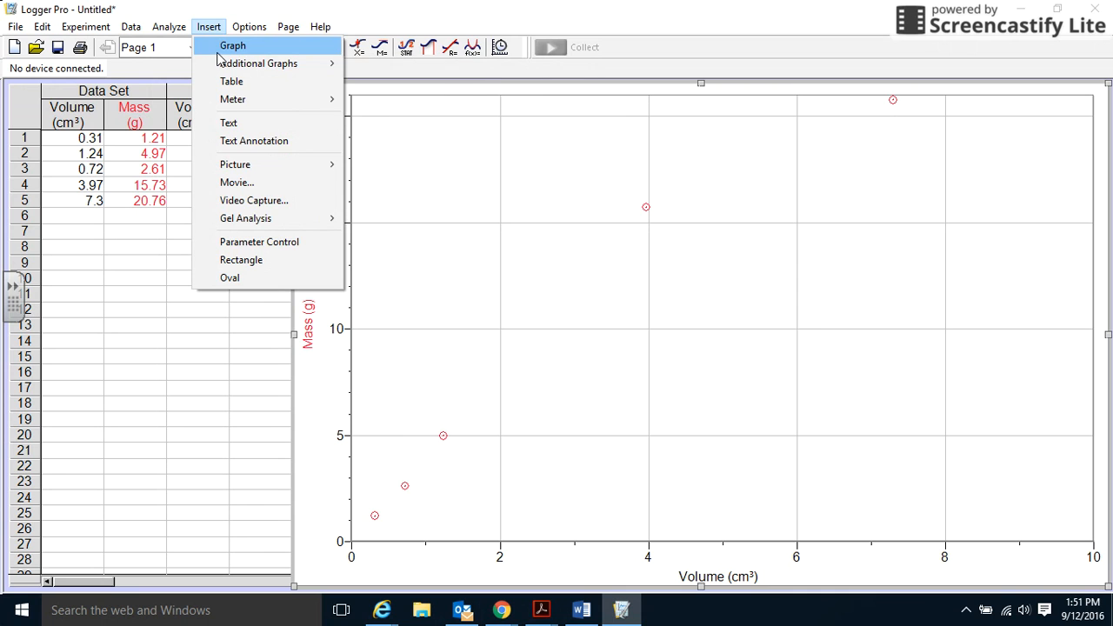
pyautogui.click(415, 183)
# Step: Add the Mass column of Data Set 2 to the graph's Y-axis alongside the first data set's mass
pyautogui.rightClick(415, 183)
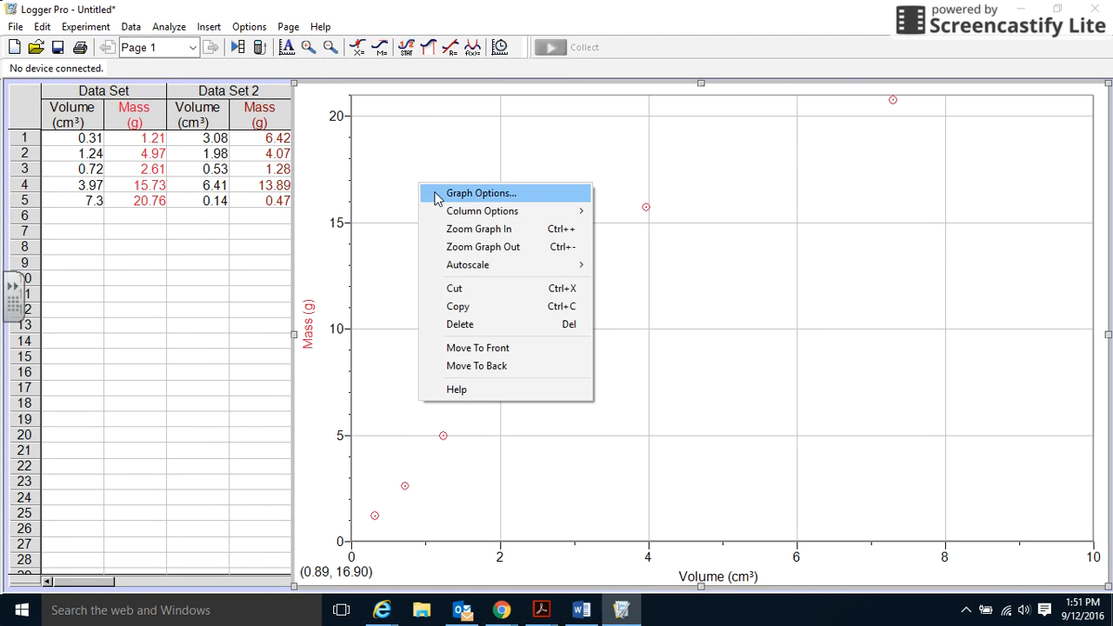
pyautogui.click(469, 193)
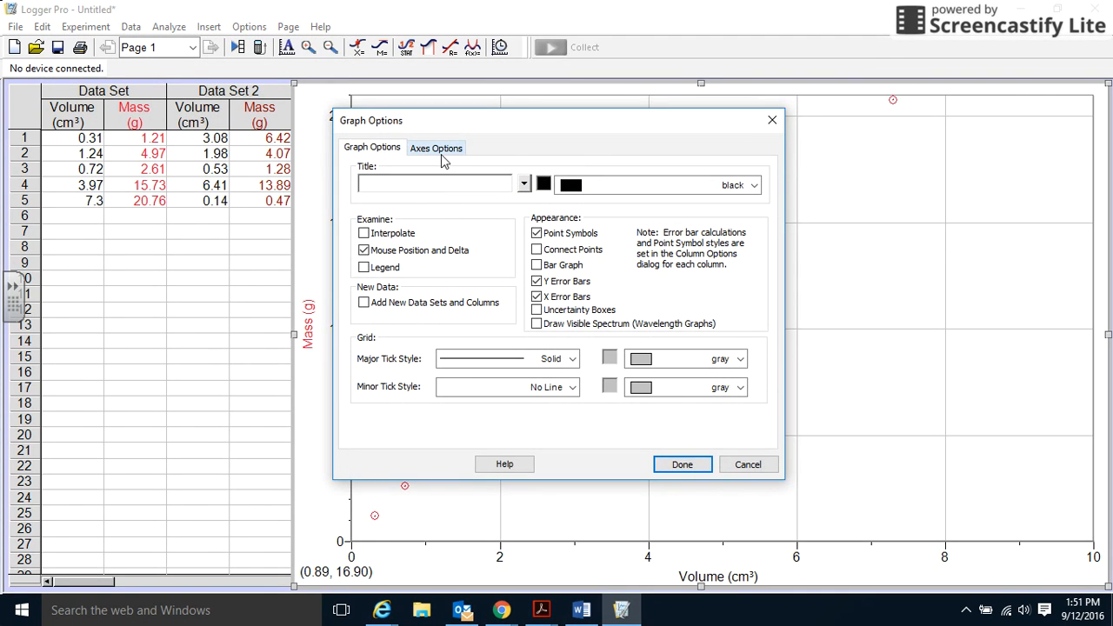
pyautogui.click(446, 149)
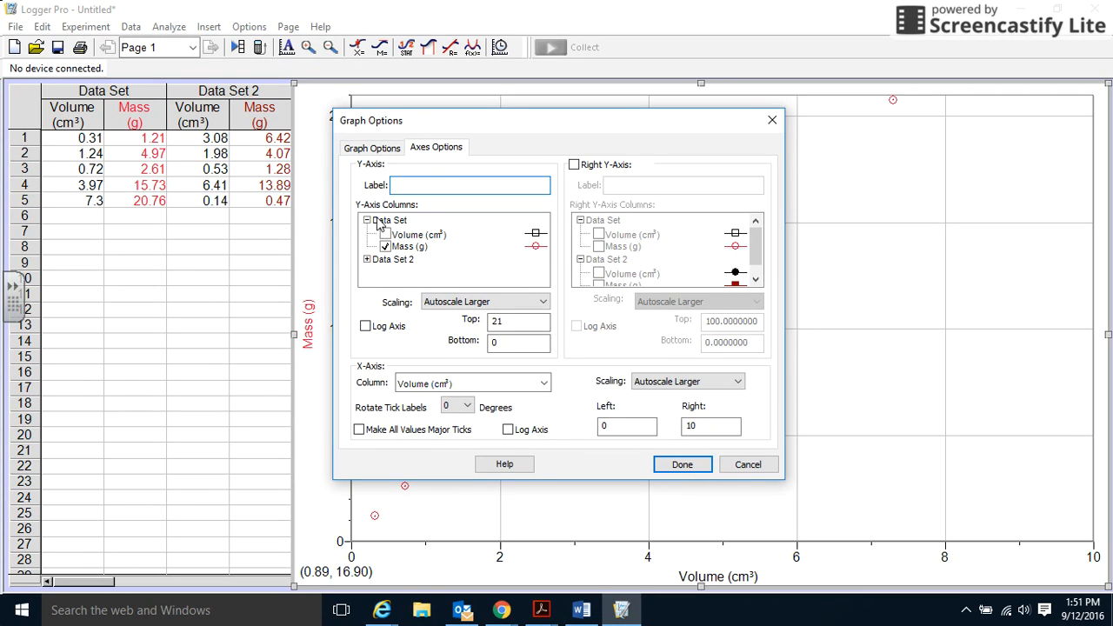
pyautogui.click(367, 259)
pyautogui.click(385, 284)
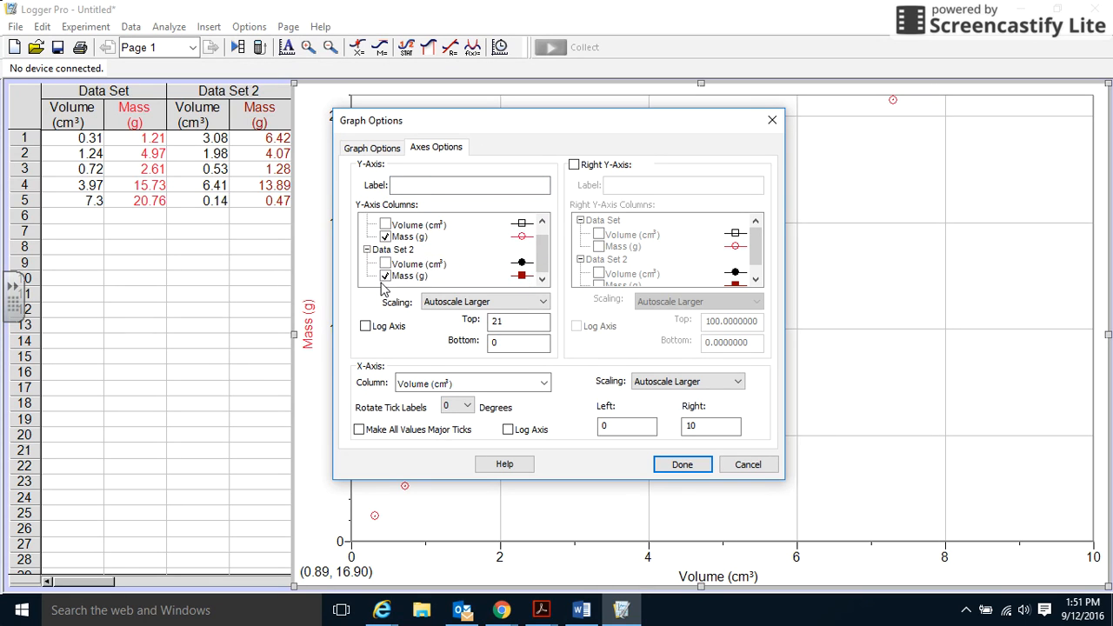
pyautogui.click(683, 464)
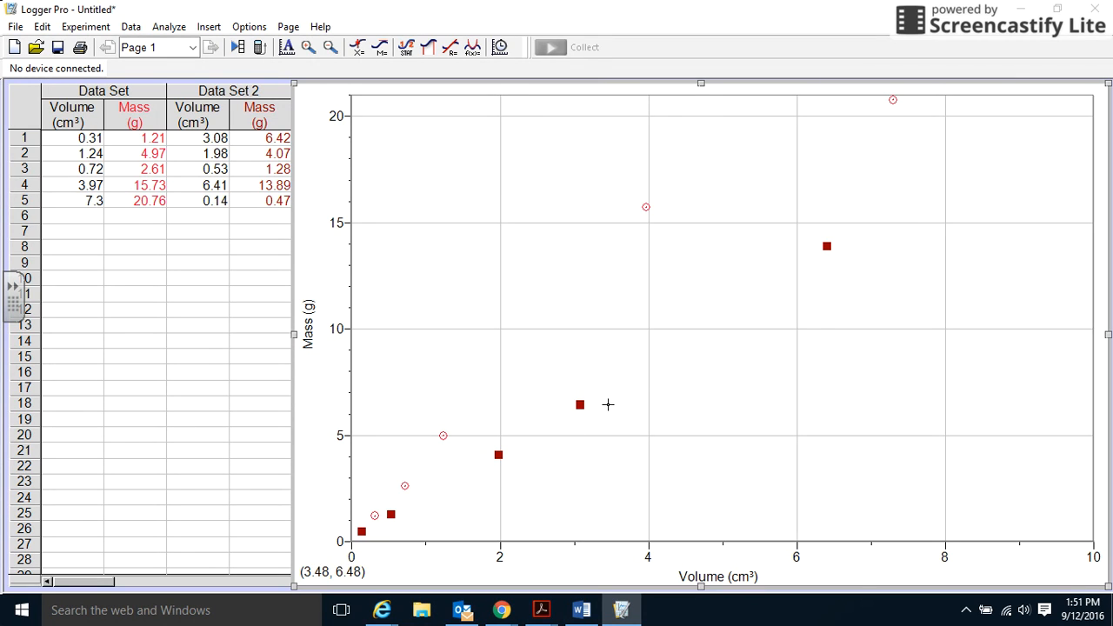
# Step: Apply a linear fit to the Mass columns of both Data Set and Data Set 2
pyautogui.click(78, 113)
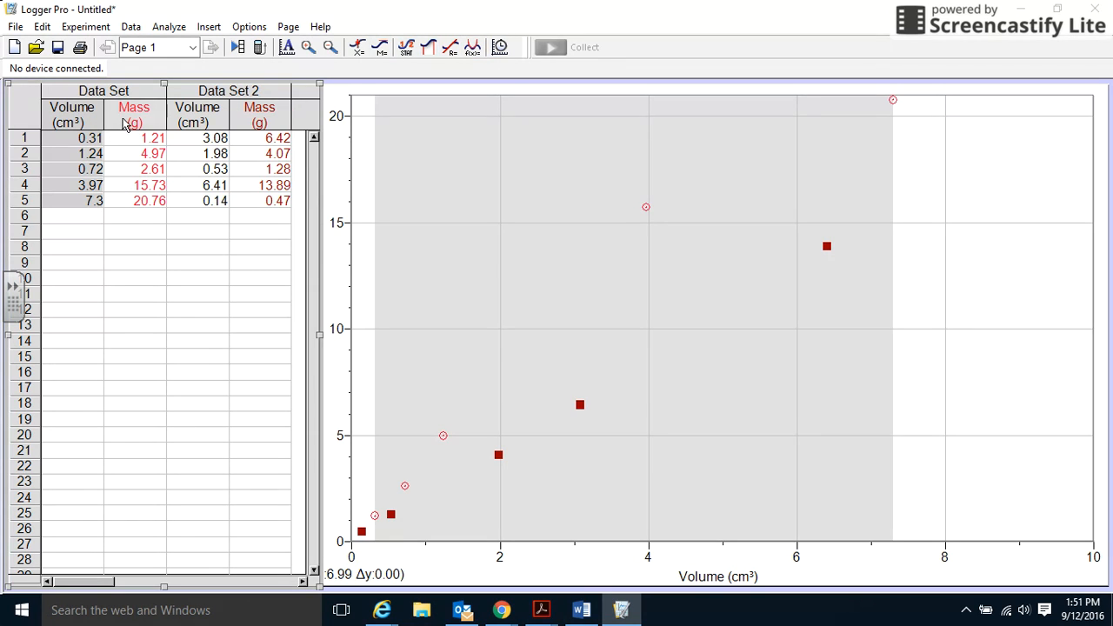
pyautogui.click(126, 124)
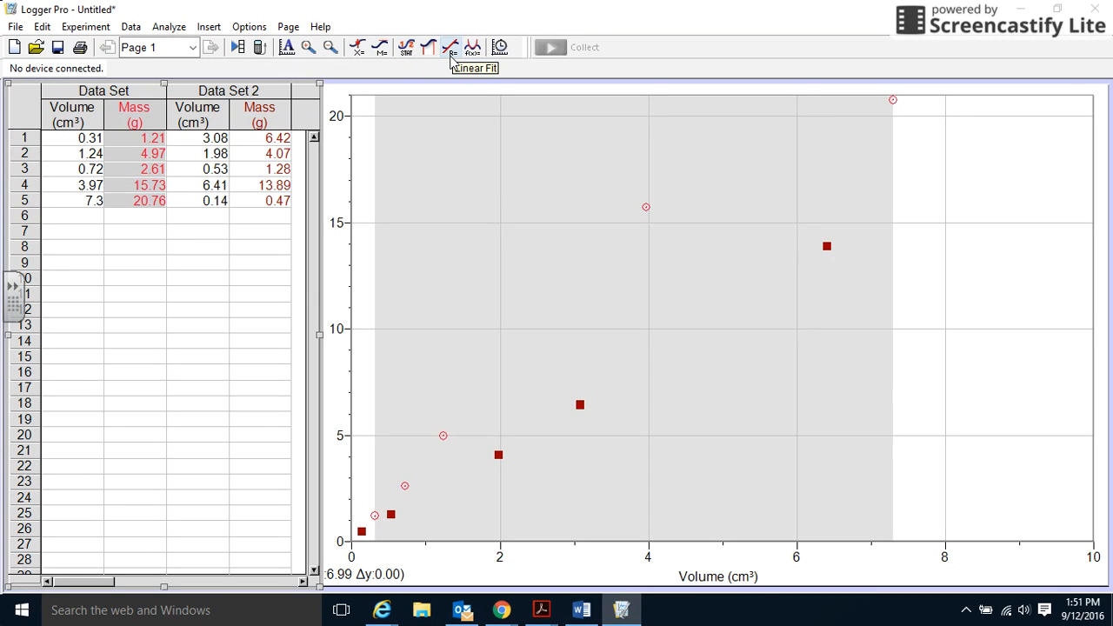
pyautogui.click(450, 51)
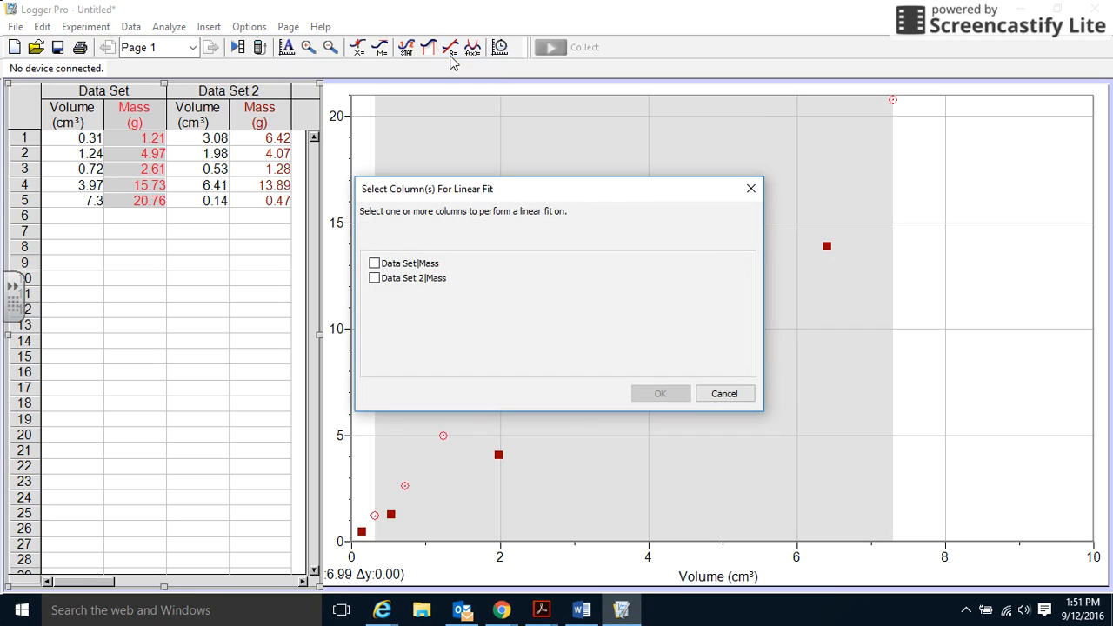
pyautogui.click(375, 263)
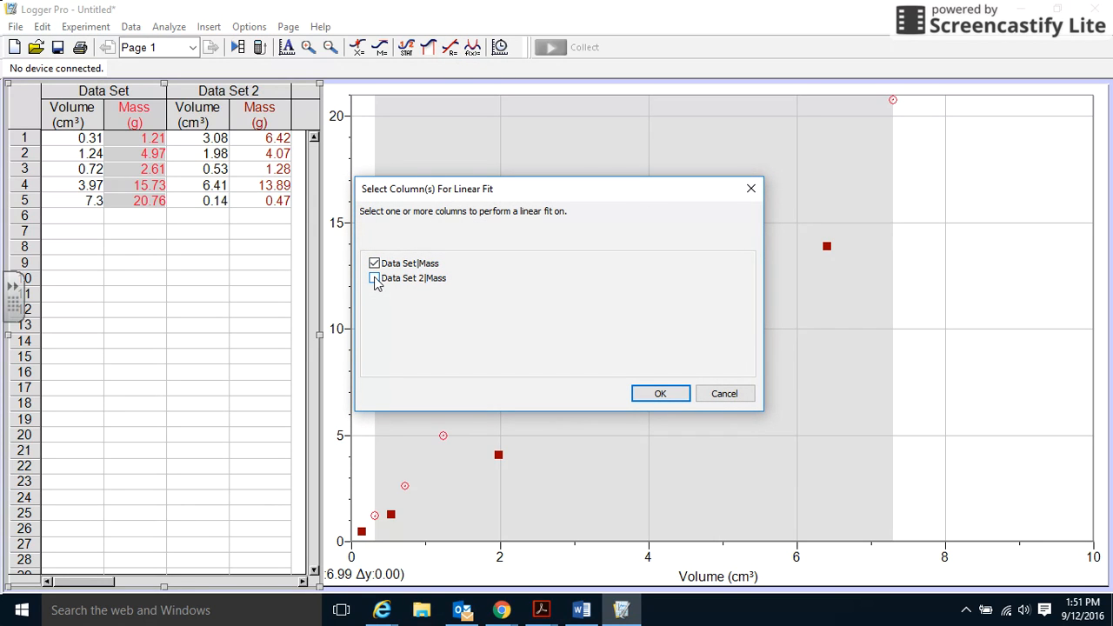
pyautogui.click(374, 278)
pyautogui.click(659, 392)
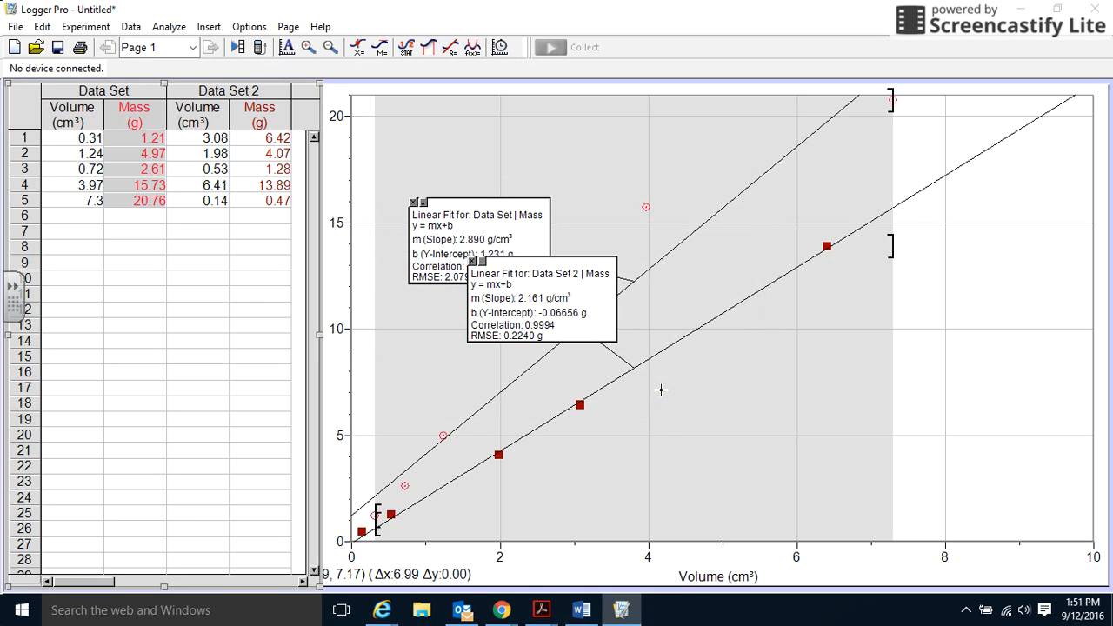
# Step: Separate the overlapping fit boxes by moving the Data Set 2 box below its line and nudging the Data Set box slightly upward
pyautogui.moveTo(592, 312); pyautogui.dragTo(841, 418)
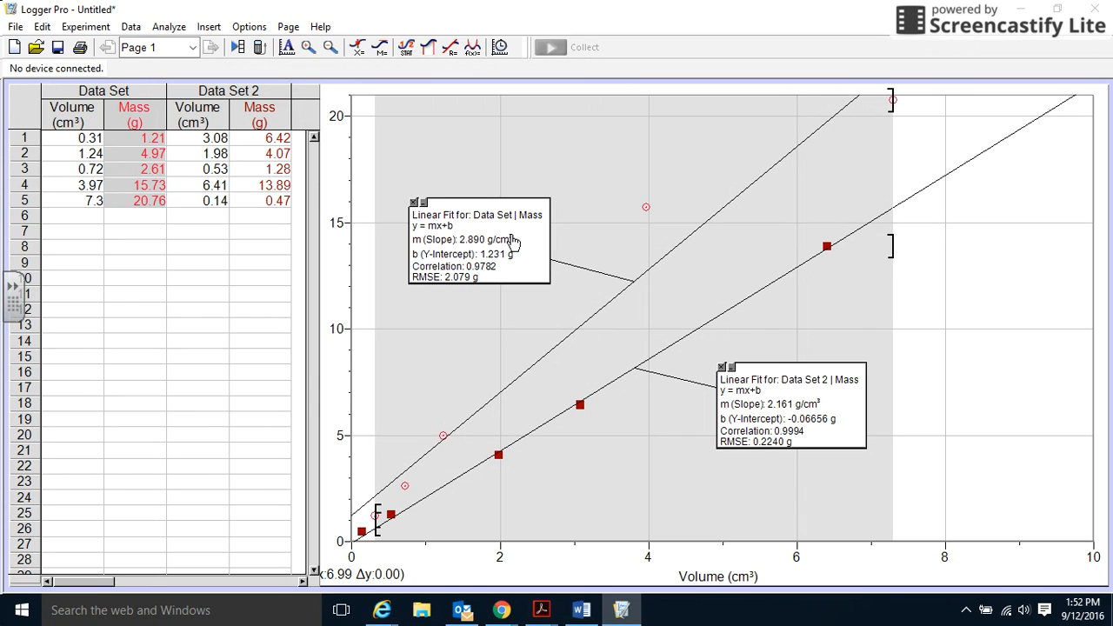
pyautogui.moveTo(516, 238); pyautogui.dragTo(518, 232)
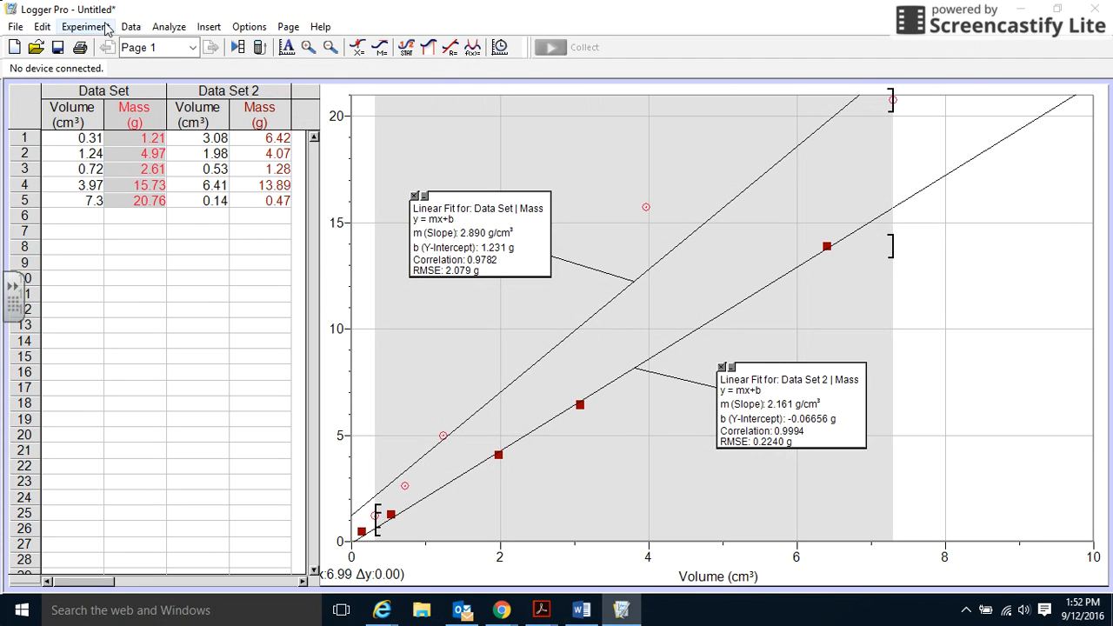
# Step: Give the graph the title "Graphing Mass vs. Volume" in its graph options
pyautogui.click(244, 30)
pyautogui.moveTo(287, 26)
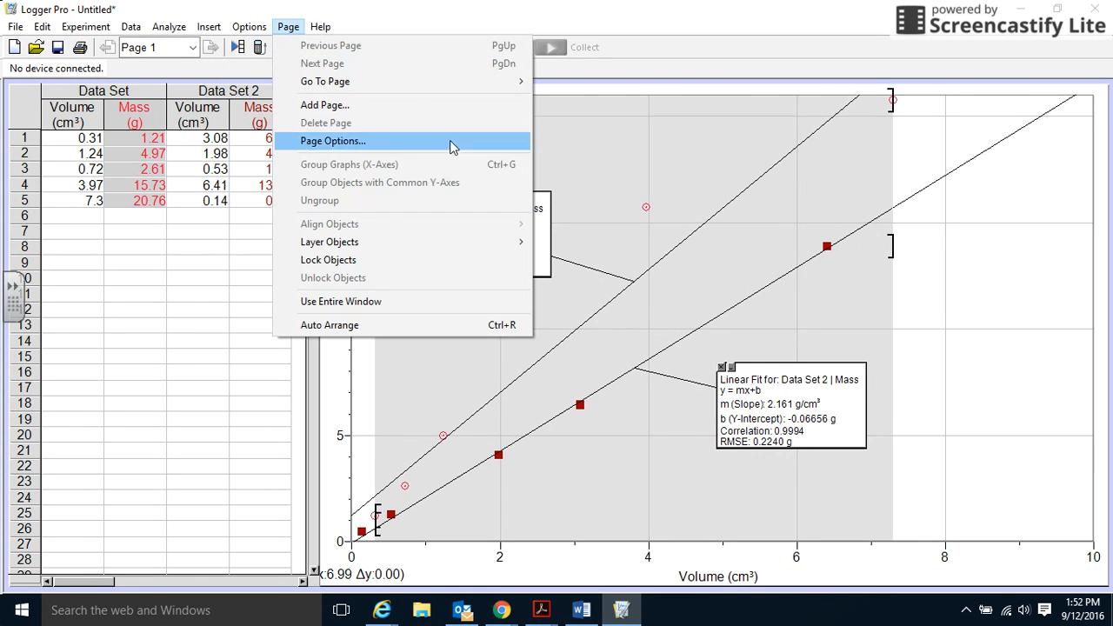
pyautogui.click(631, 142)
pyautogui.rightClick(633, 141)
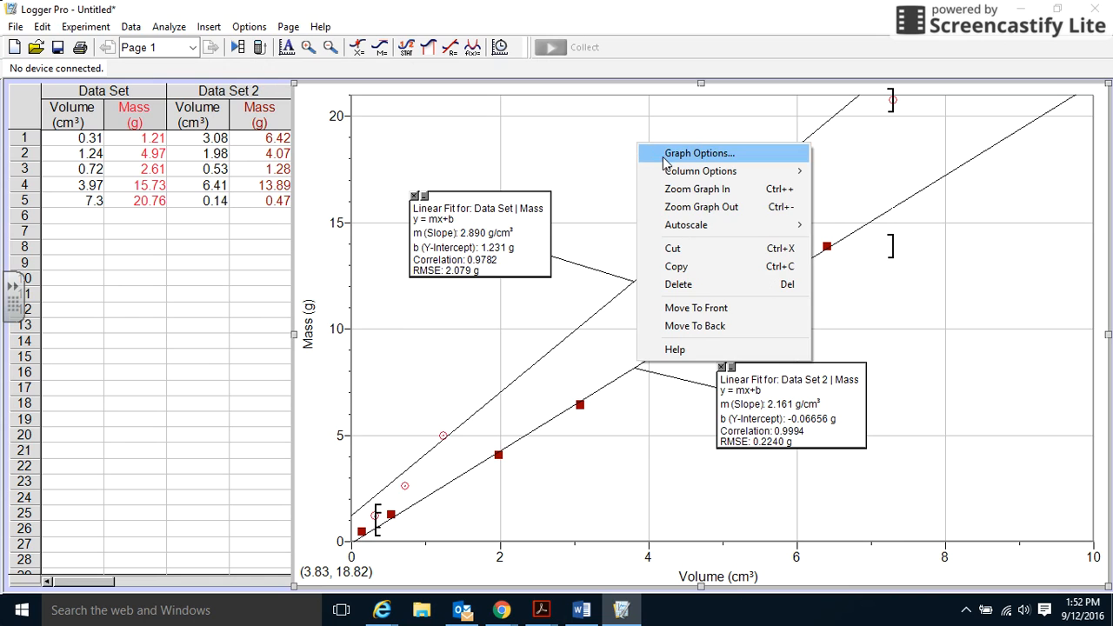
pyautogui.click(666, 154)
pyautogui.click(373, 148)
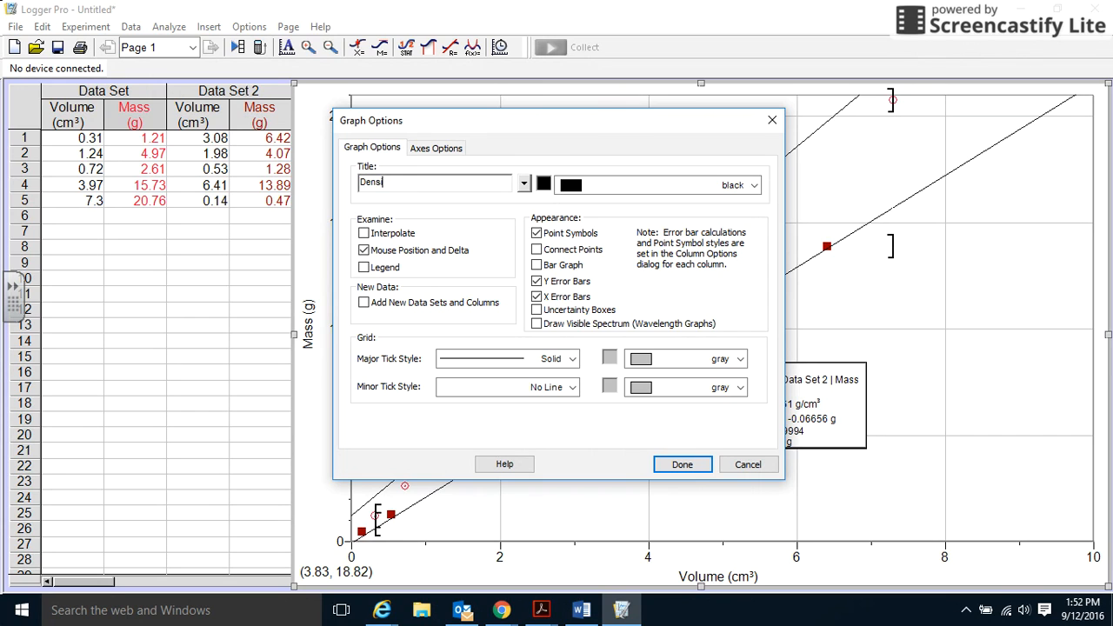
pyautogui.write('wo O')
pyautogui.press('BackSpace')
pyautogui.press('BackSpace')
pyautogui.press('BackSpace')
pyautogui.press('BackSpace')
pyautogui.press('BackSpace')
pyautogui.press('BackSpace')
pyautogui.press('BackSpace')
pyautogui.press('BackSpace')
pyautogui.press('BackSpace')
pyautogui.press('BackSpace')
pyautogui.press('BackSpace')
pyautogui.press('BackSpace')
pyautogui.press('BackSpace')
pyautogui.press('BackSpace')
pyautogui.press('BackSpace')
pyautogui.write('Graphing Mass vs. Volume')
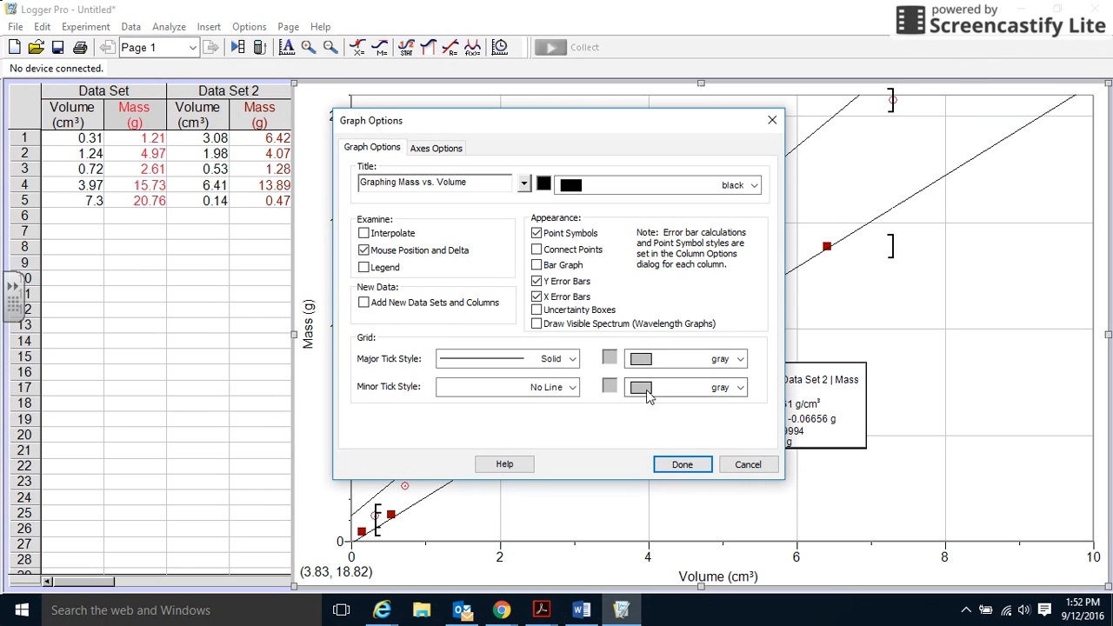
pyautogui.click(681, 463)
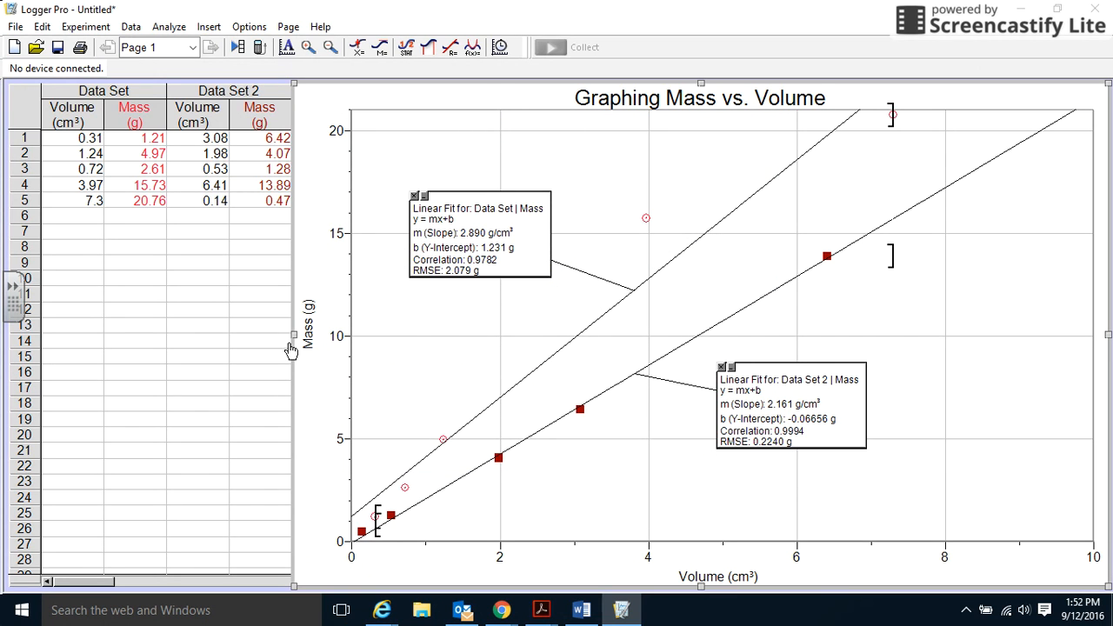
pyautogui.click(14, 27)
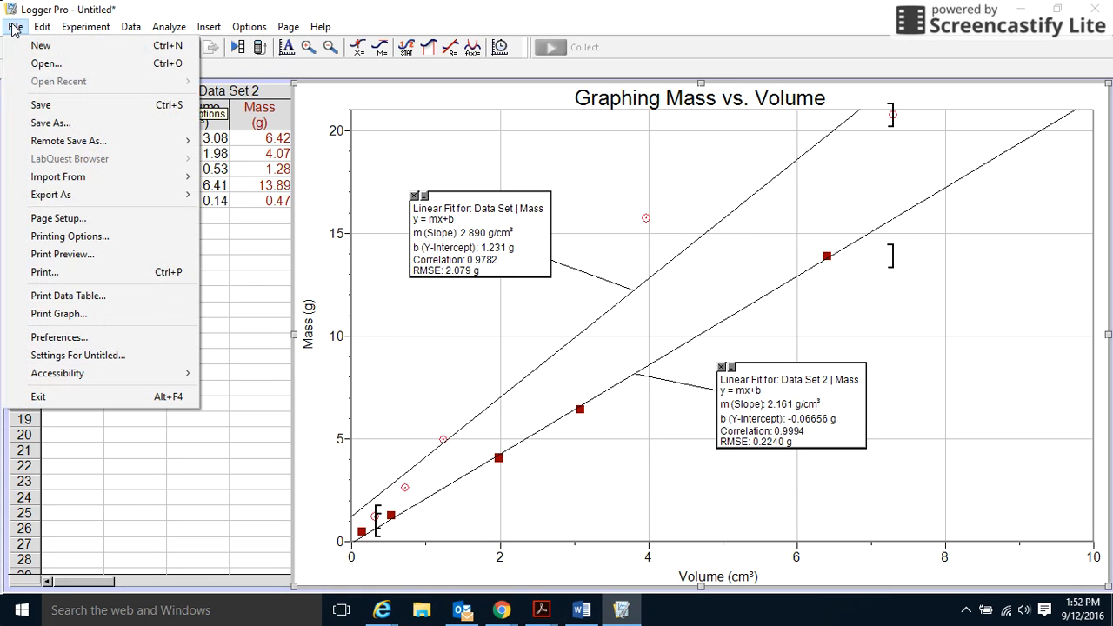
pyautogui.click(76, 277)
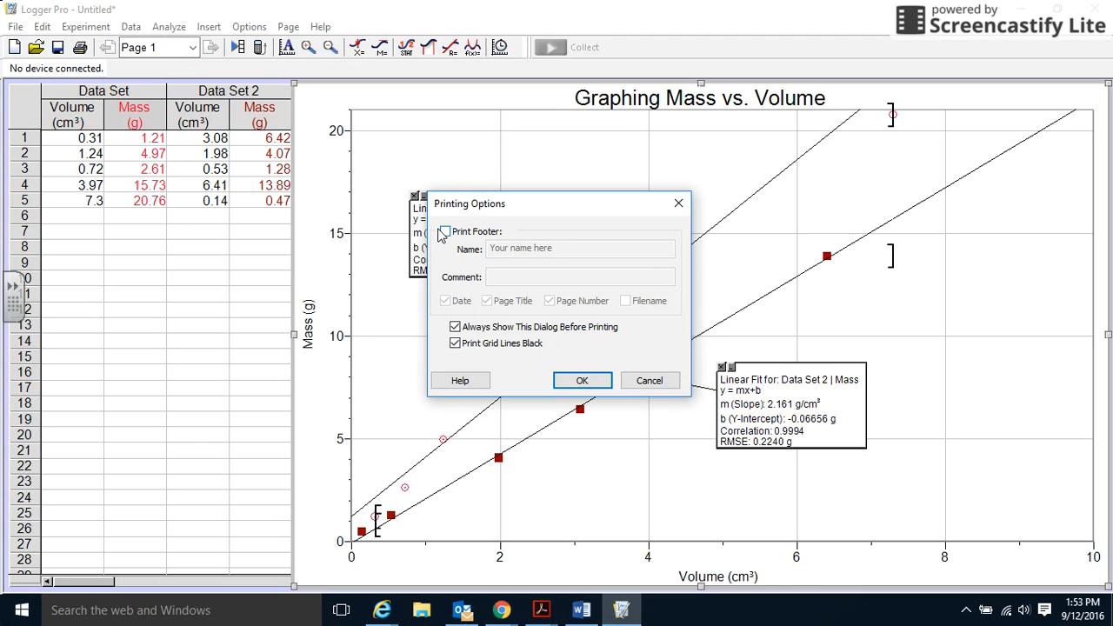
pyautogui.click(645, 380)
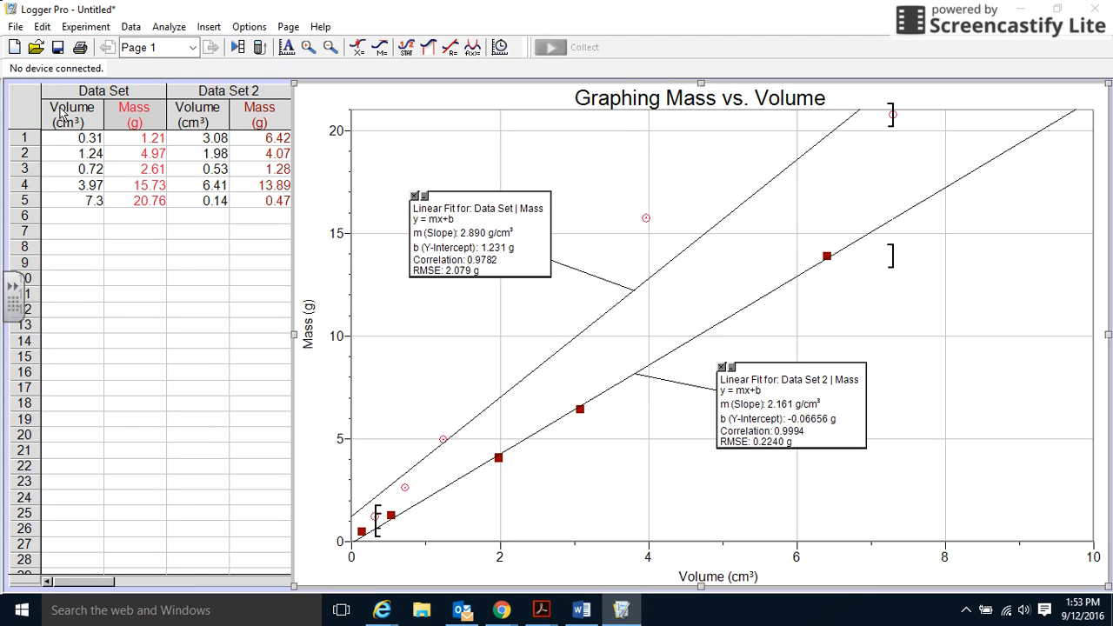
# Step: Start printing only the graph, with a print footer enabled and the teacher's name entered in it
pyautogui.click(16, 27)
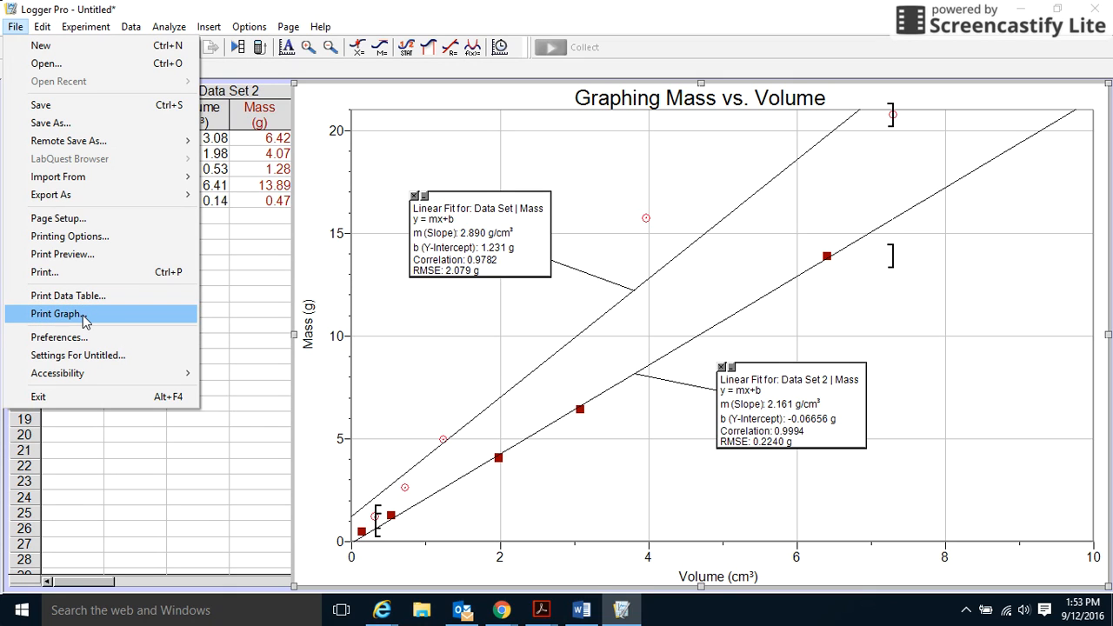
pyautogui.click(55, 313)
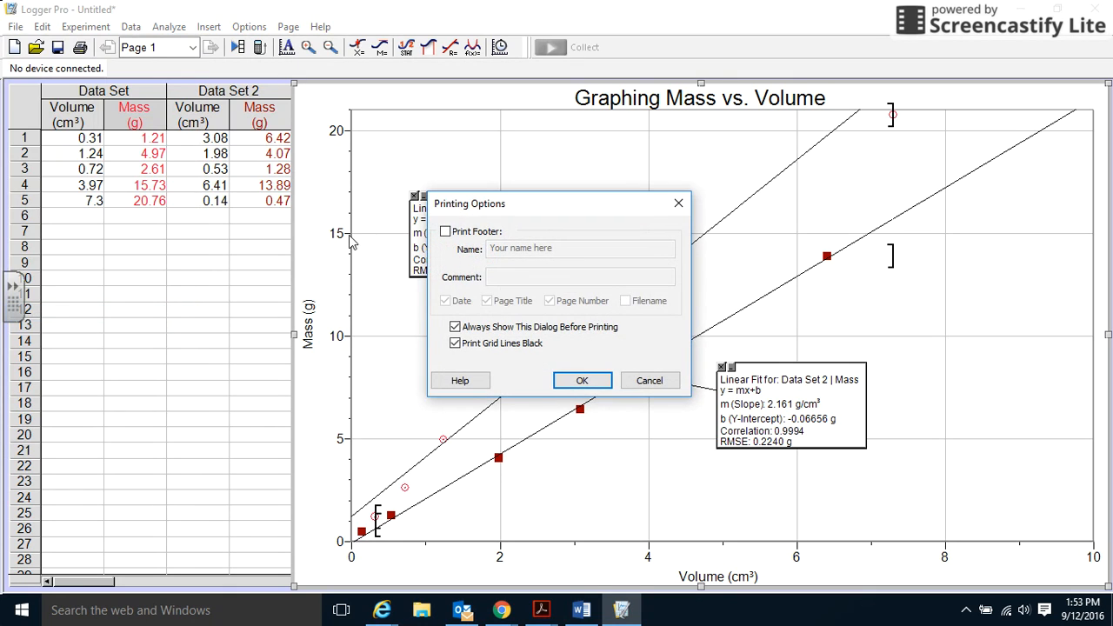
pyautogui.click(445, 232)
pyautogui.press('Tab')
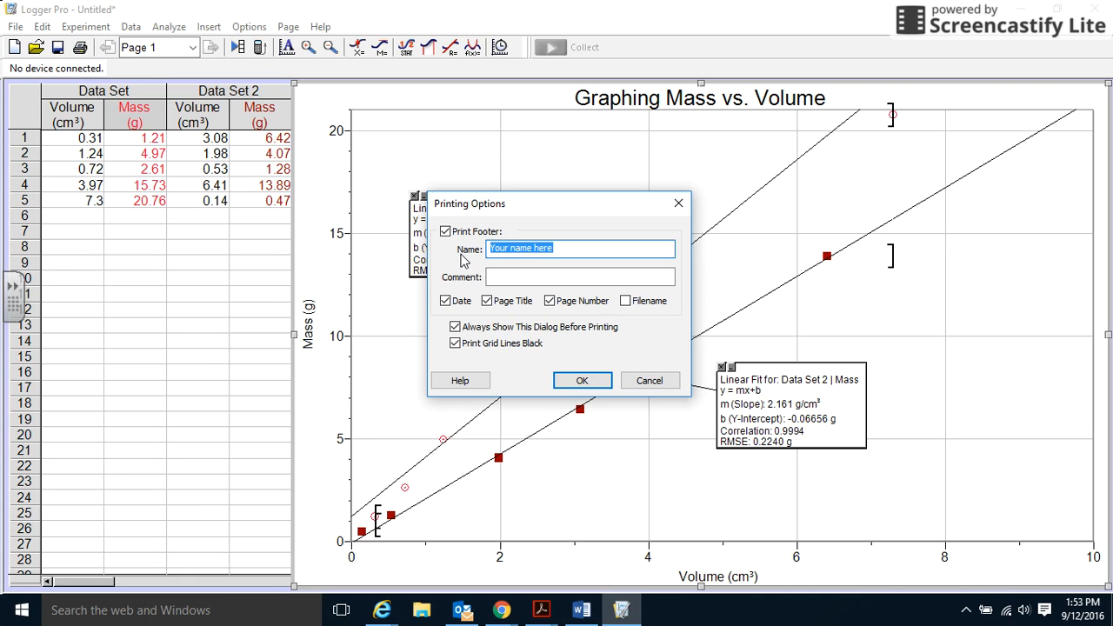
pyautogui.write('Mrs. Gayno')
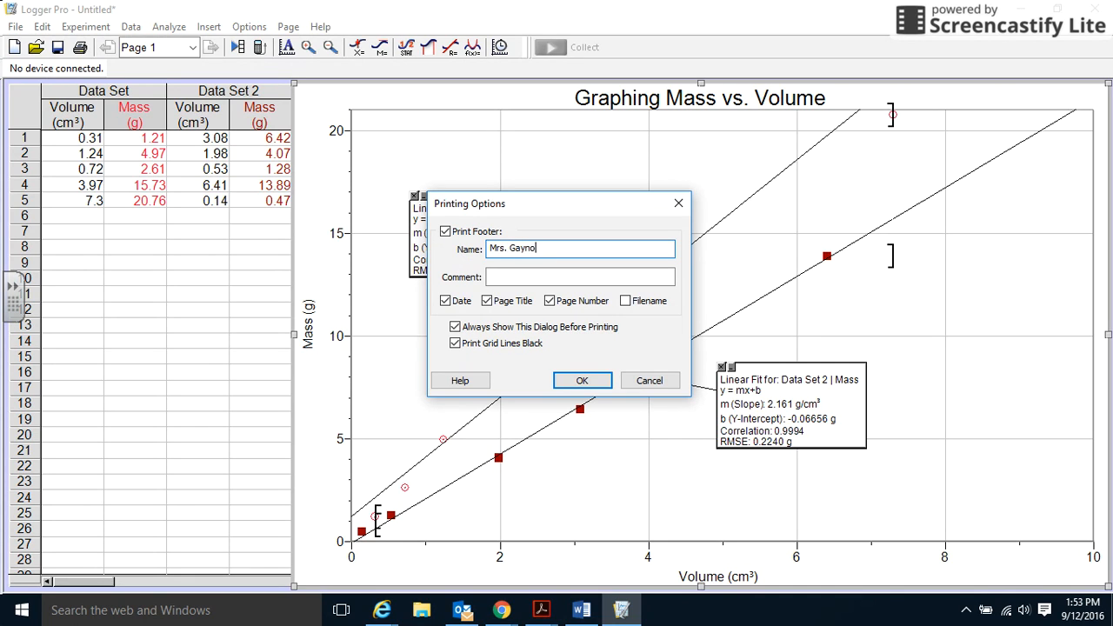
pyautogui.write('r')
pyautogui.click(581, 380)
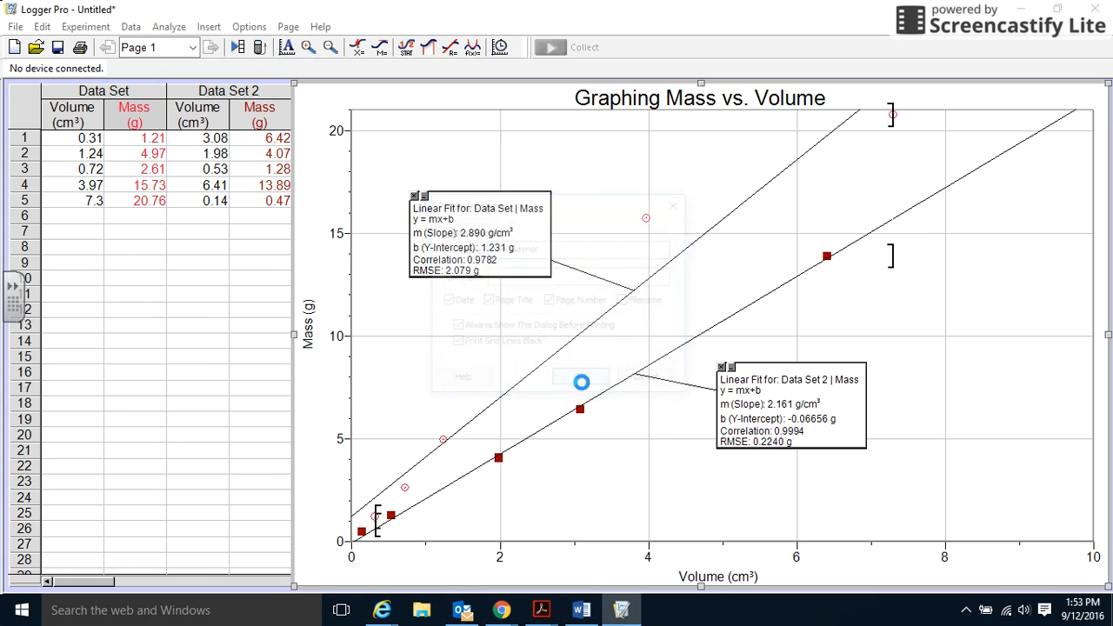
# Step: Print the graph on the \\print\HS Room 221 BW printer
pyautogui.click(624, 215)
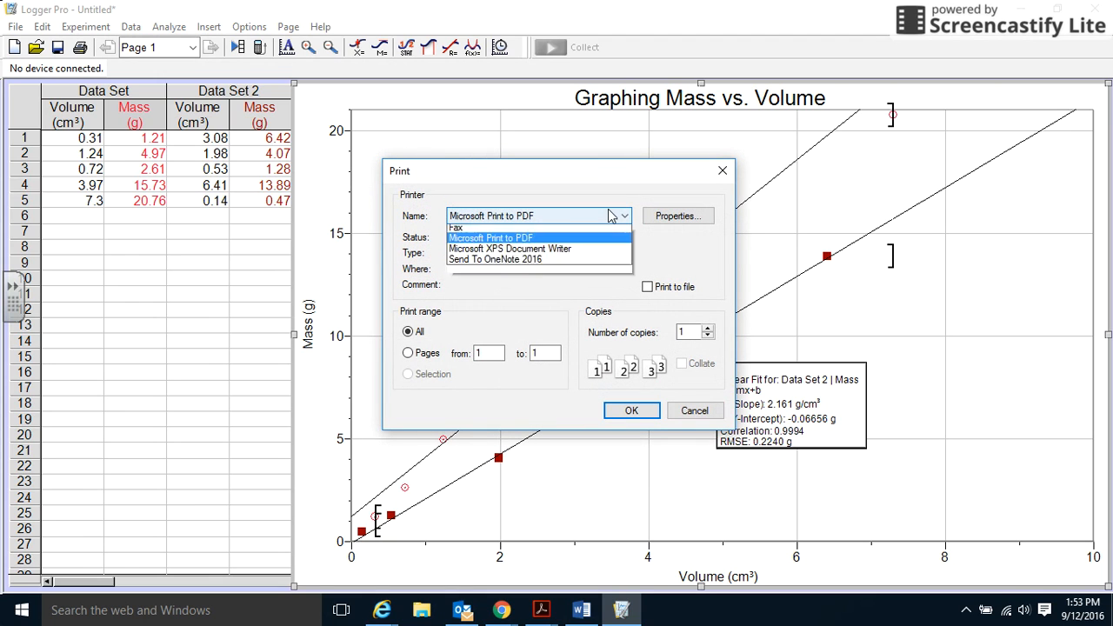
pyautogui.click(588, 263)
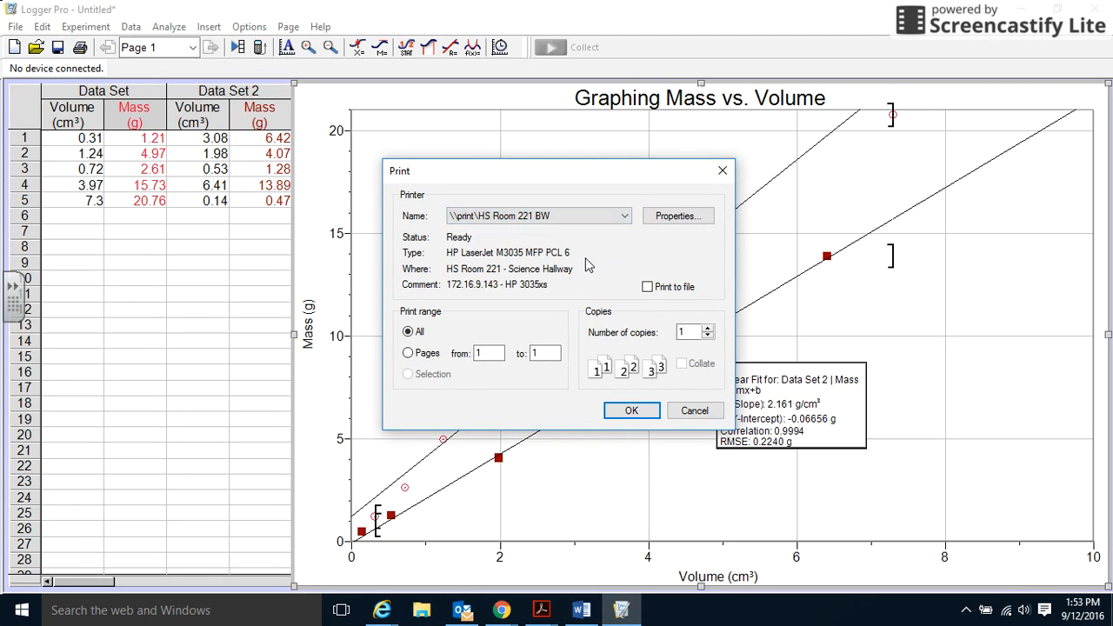
pyautogui.click(625, 414)
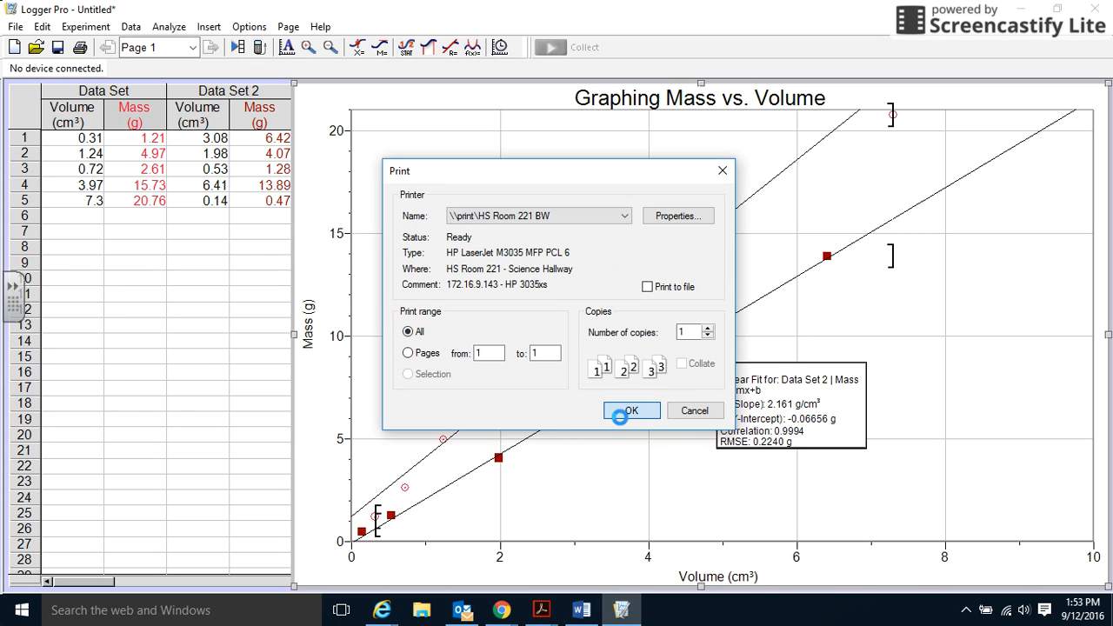